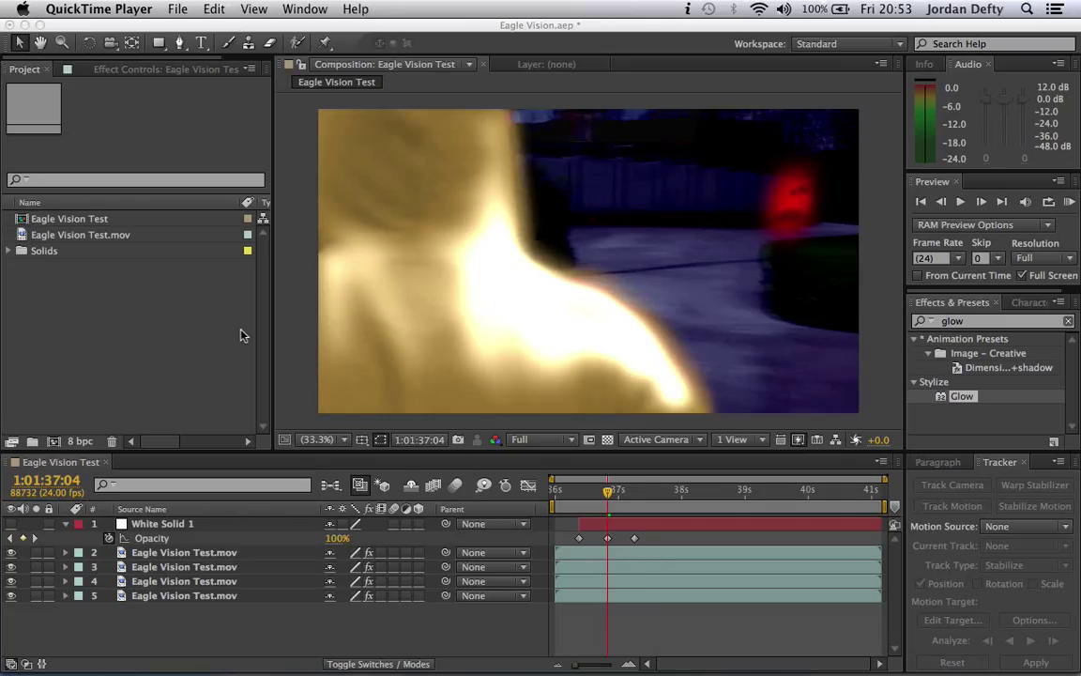
# - Create a new composition from the Eagle Vision Test.mov footage in the Project panel
pyautogui.click(223, 333)
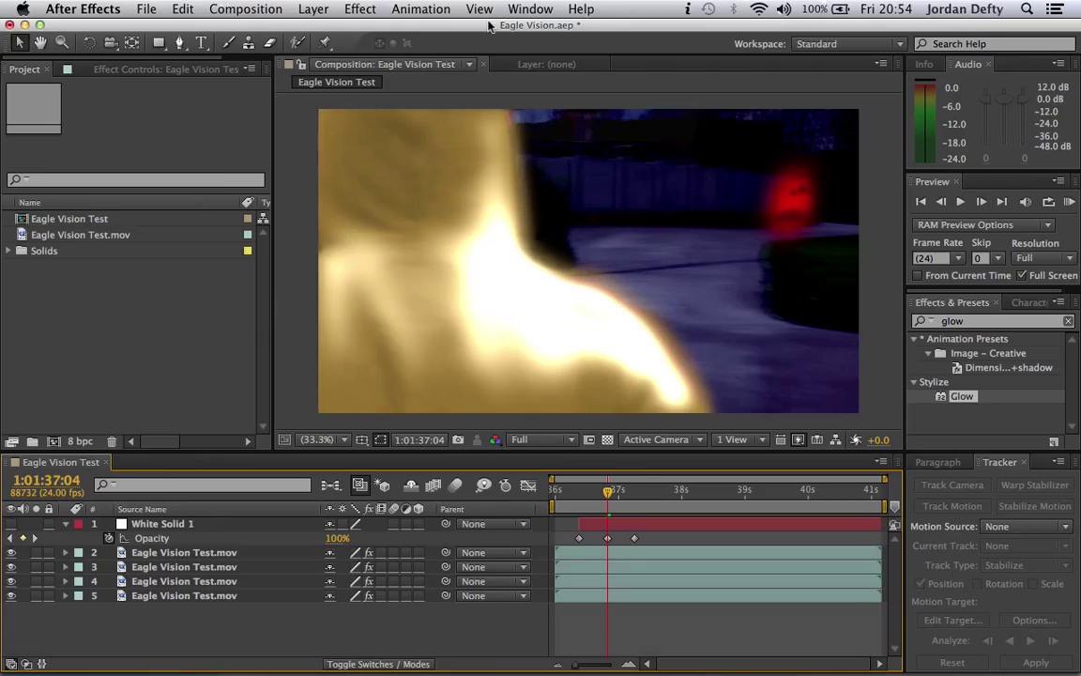
pyautogui.click(117, 9)
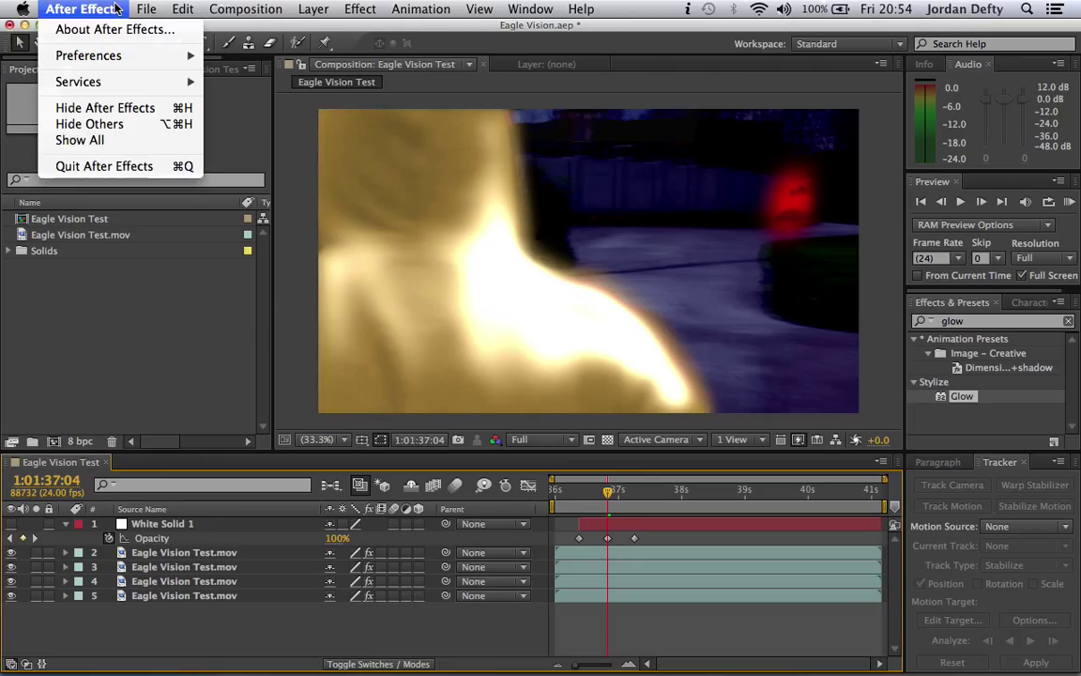
pyautogui.click(117, 9)
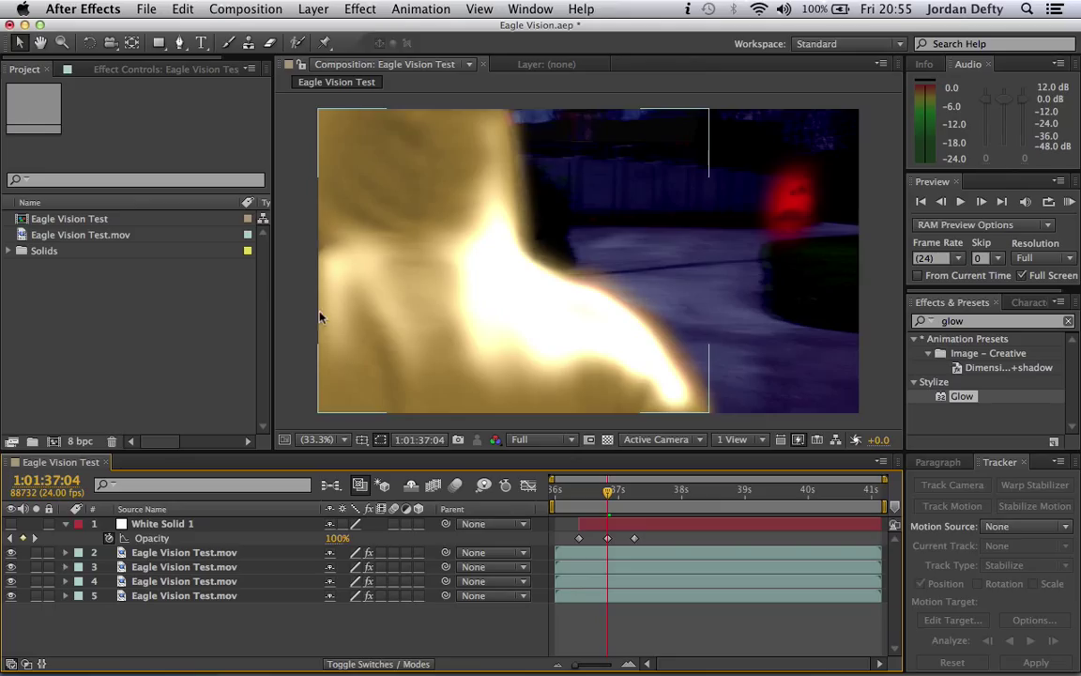
pyautogui.click(207, 335)
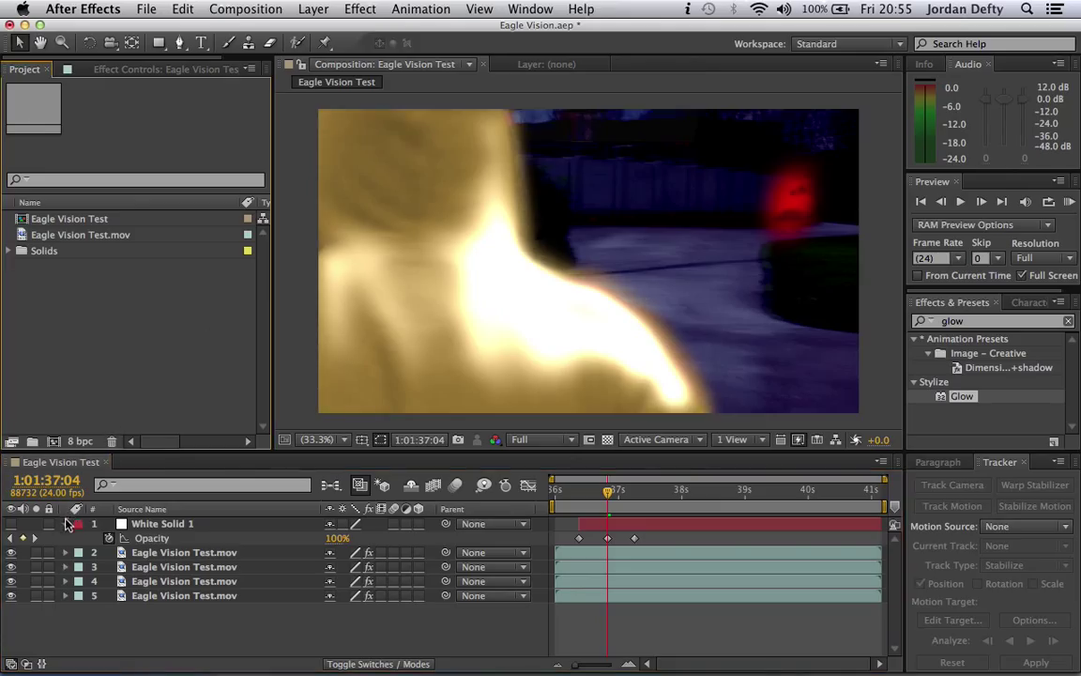
pyautogui.click(59, 474)
pyautogui.click(74, 323)
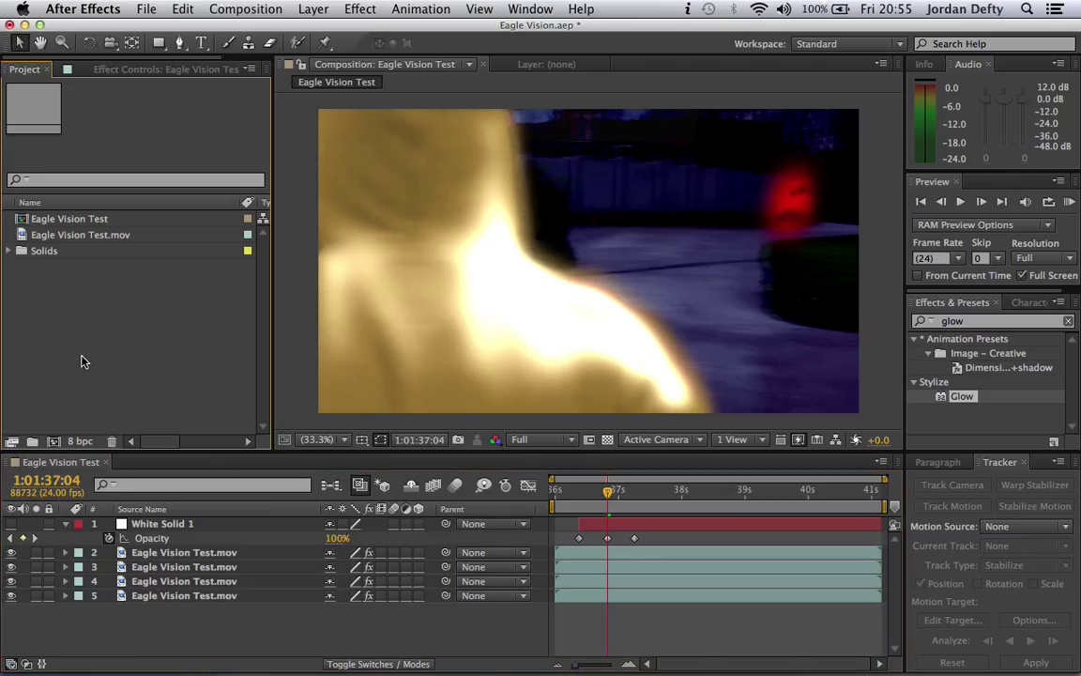
pyautogui.click(92, 236)
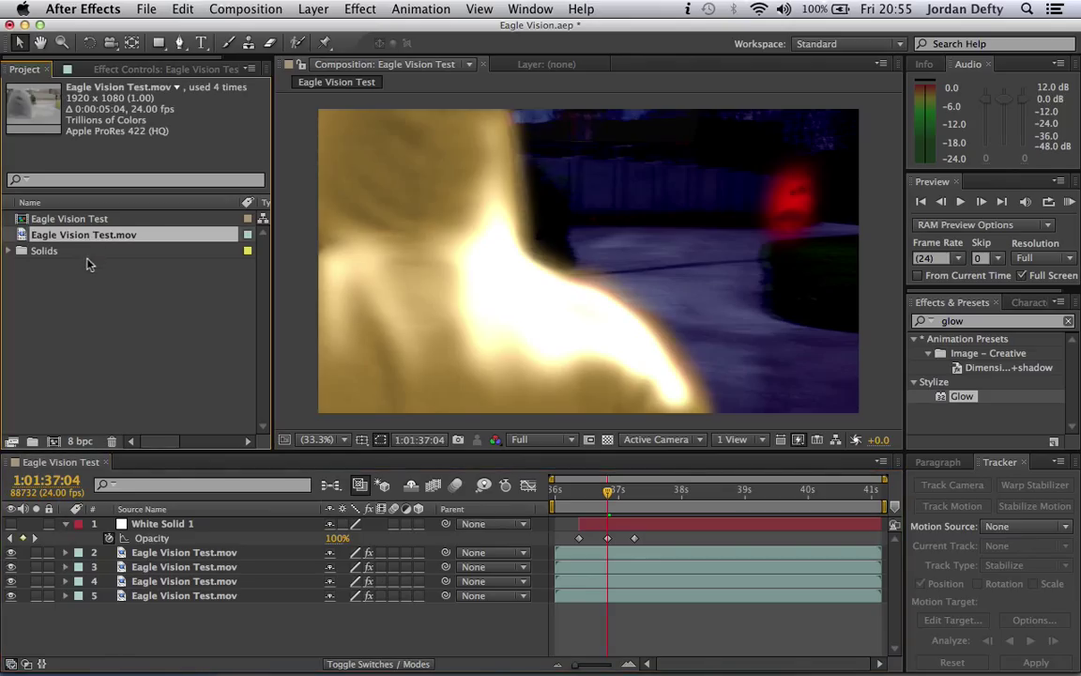
pyautogui.click(53, 441)
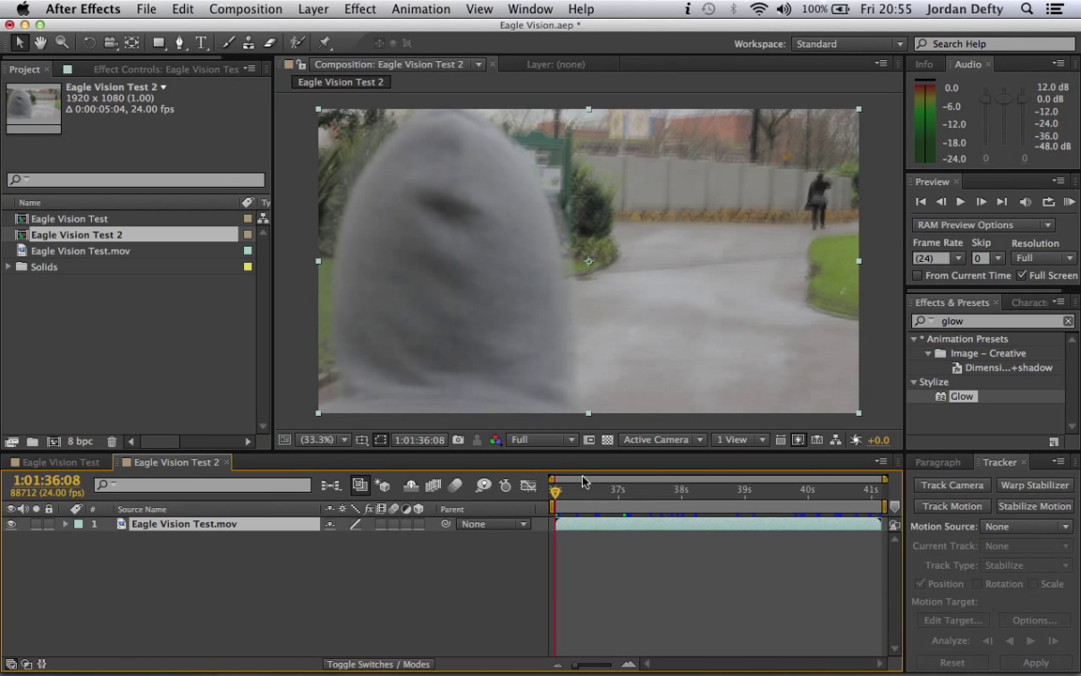
# - Scrub the timeline and move the current time to frame 1:01:37:04
pyautogui.moveTo(561, 504); pyautogui.dragTo(826, 493)
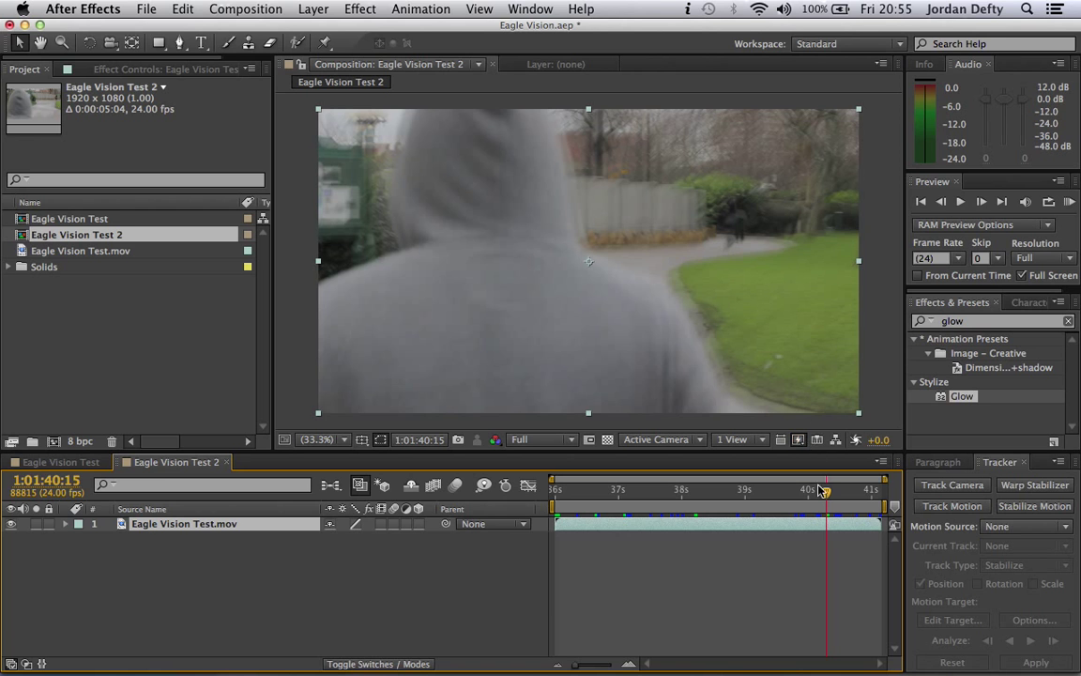
pyautogui.moveTo(826, 491); pyautogui.dragTo(821, 492)
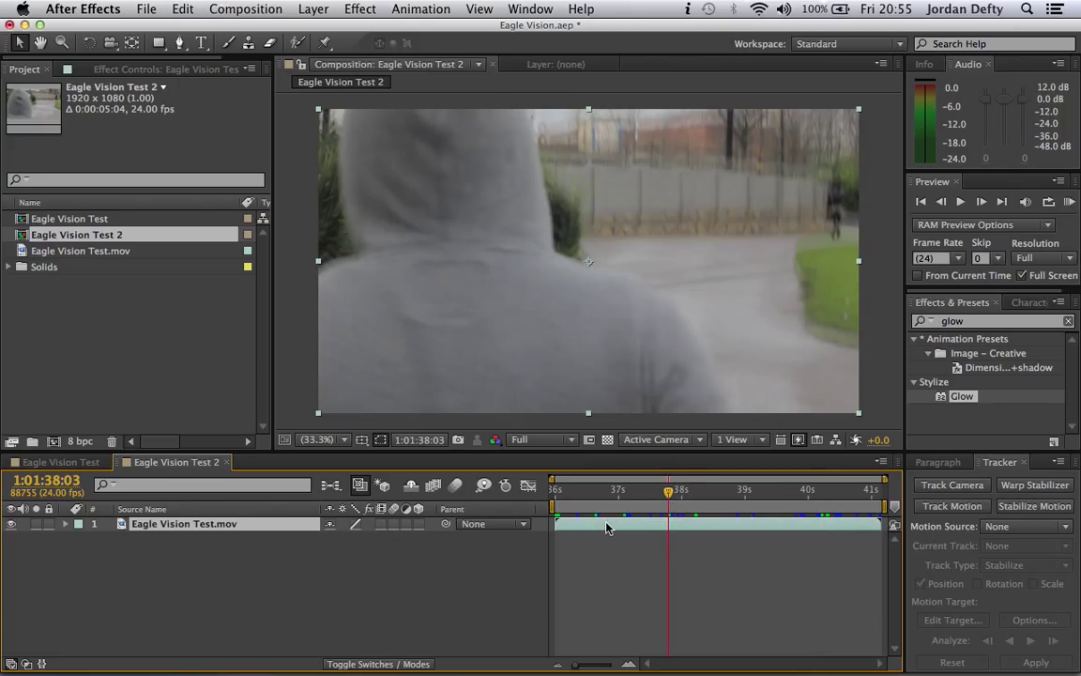
pyautogui.click(621, 497)
pyautogui.moveTo(621, 500); pyautogui.dragTo(599, 498)
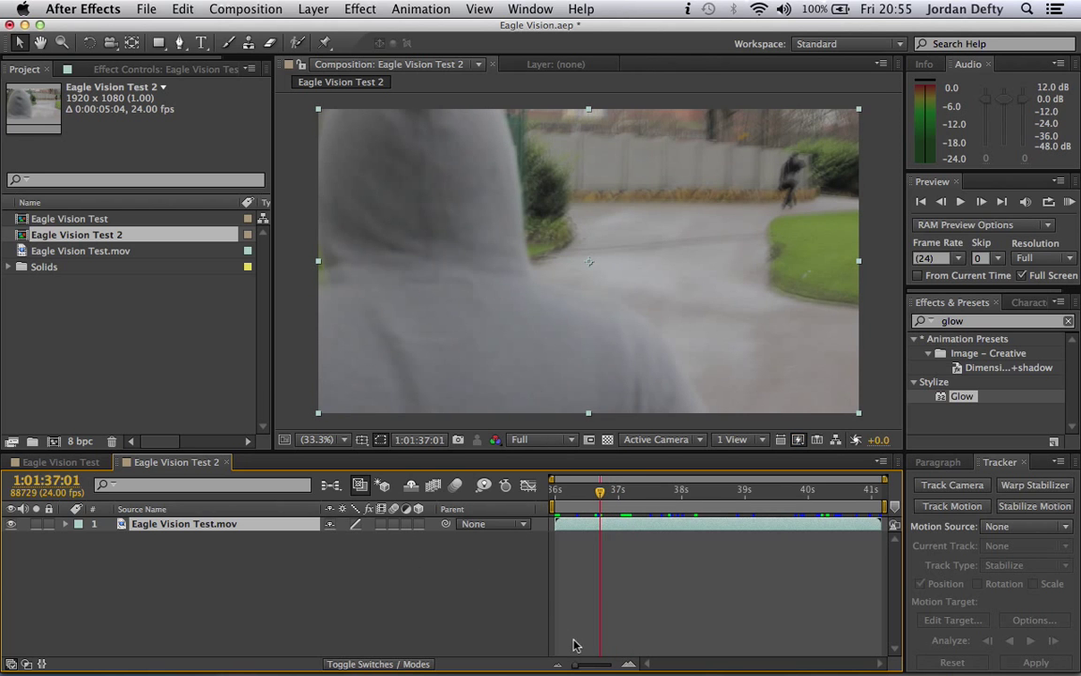
pyautogui.moveTo(576, 663); pyautogui.dragTo(653, 667)
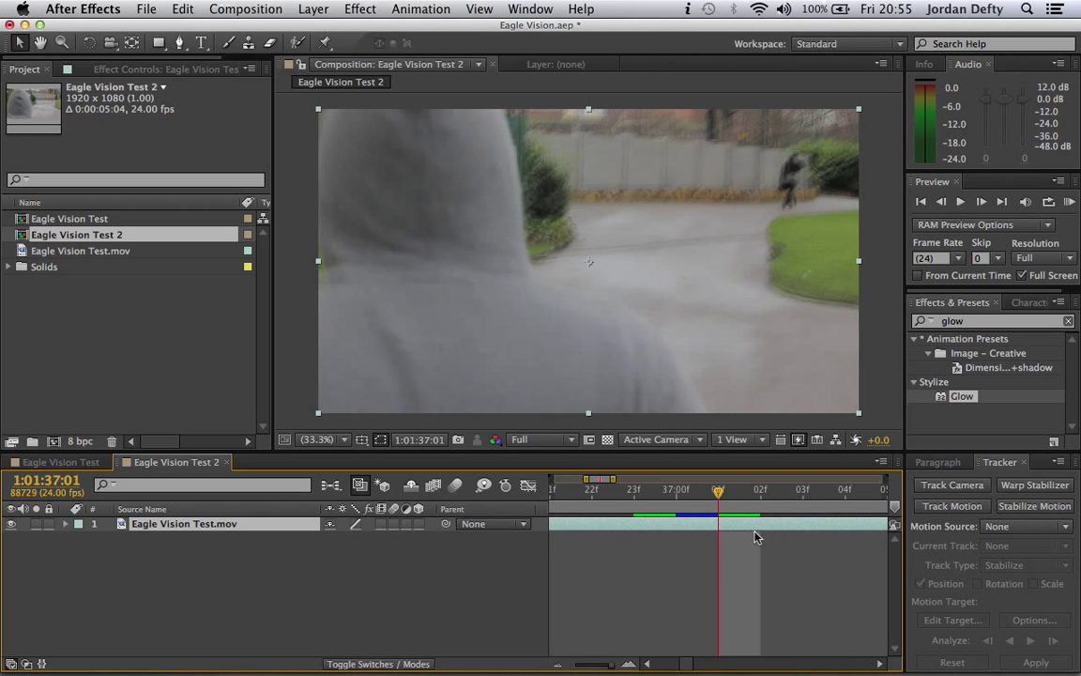
pyautogui.click(844, 497)
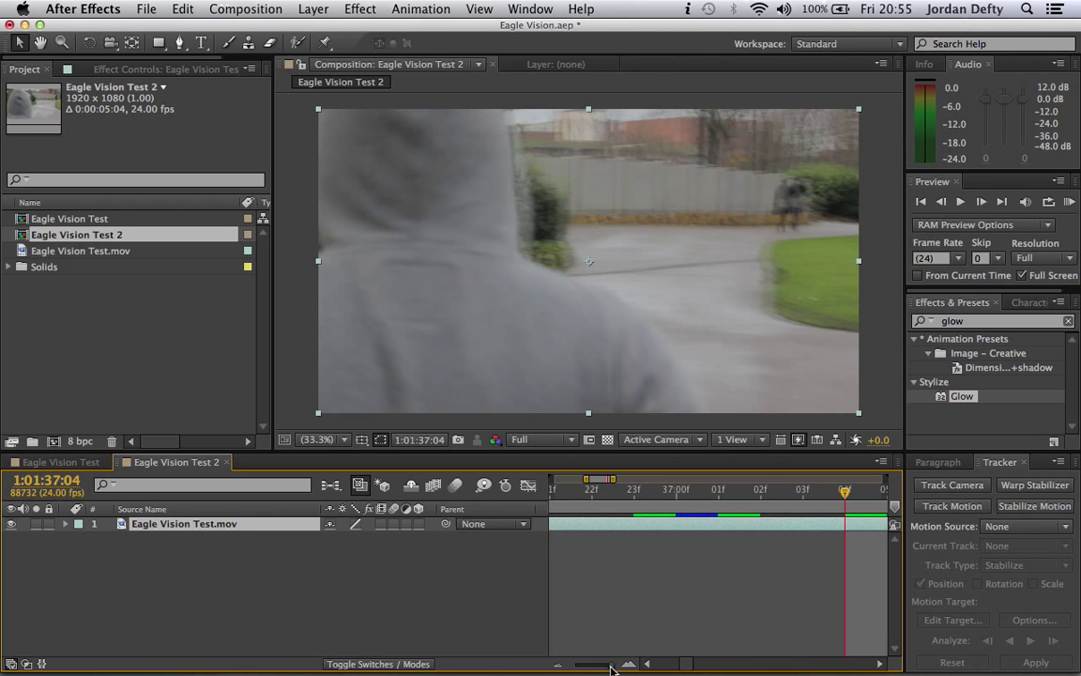
pyautogui.moveTo(606, 660); pyautogui.dragTo(553, 667)
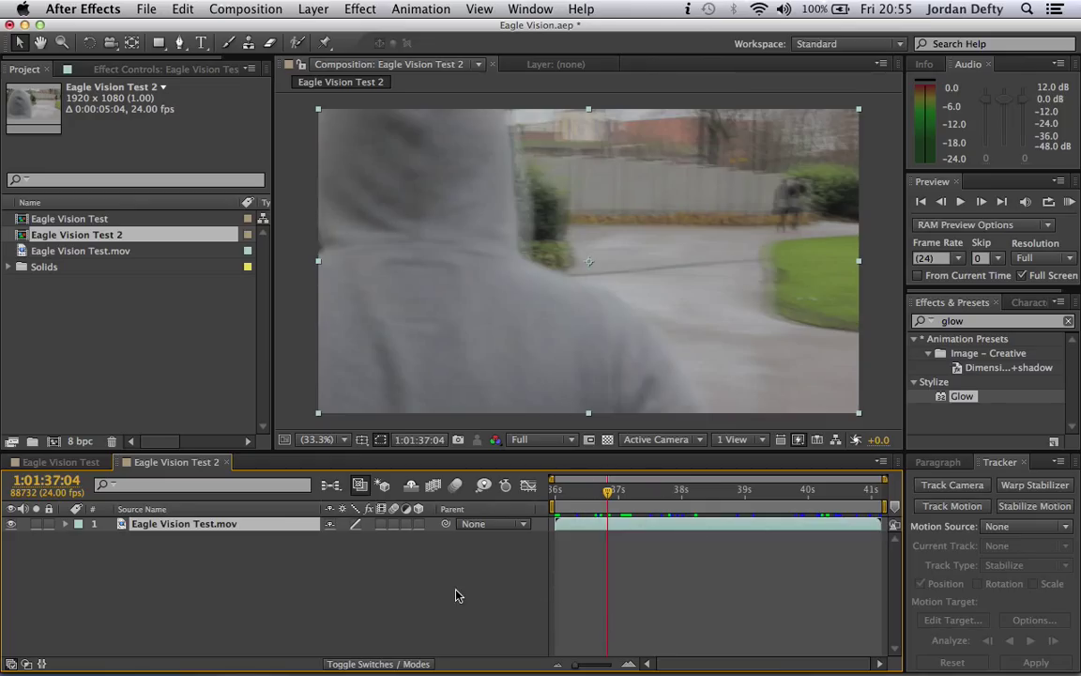
# - Add a new white solid layer to the composition
pyautogui.rightClick(377, 585)
pyautogui.moveTo(553, 497)
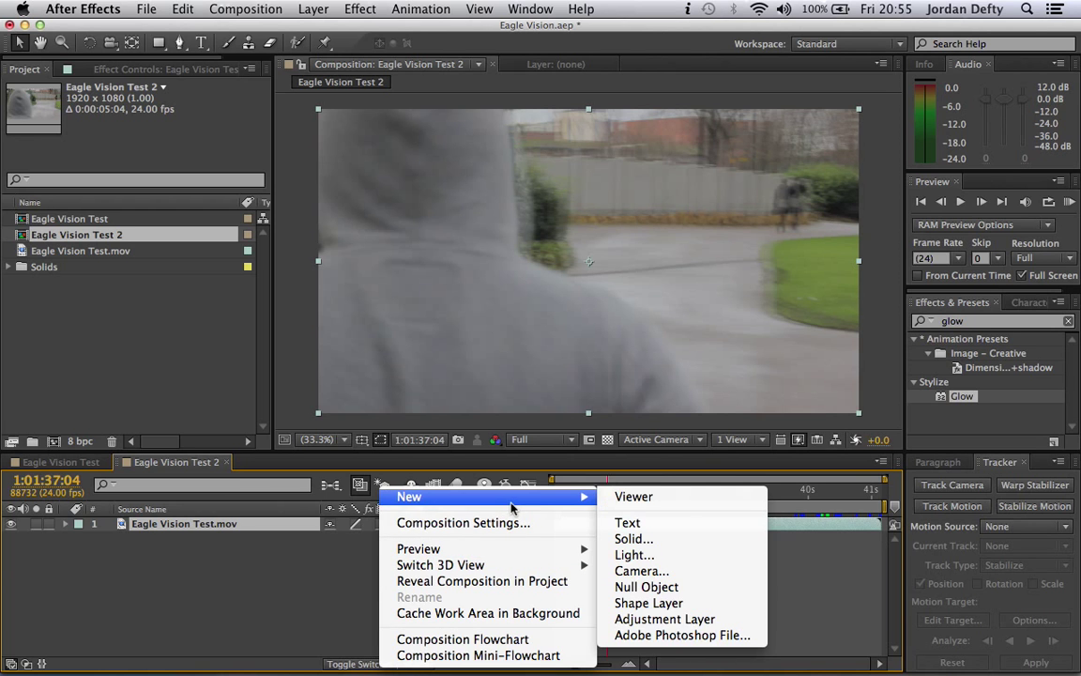
pyautogui.click(634, 539)
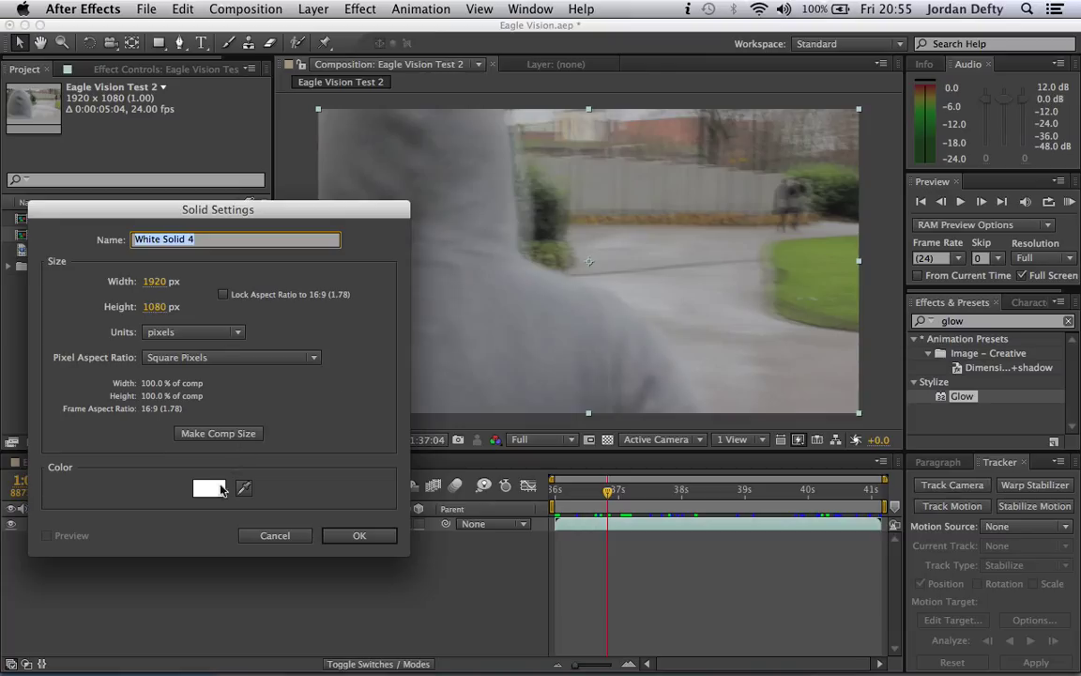
pyautogui.click(349, 535)
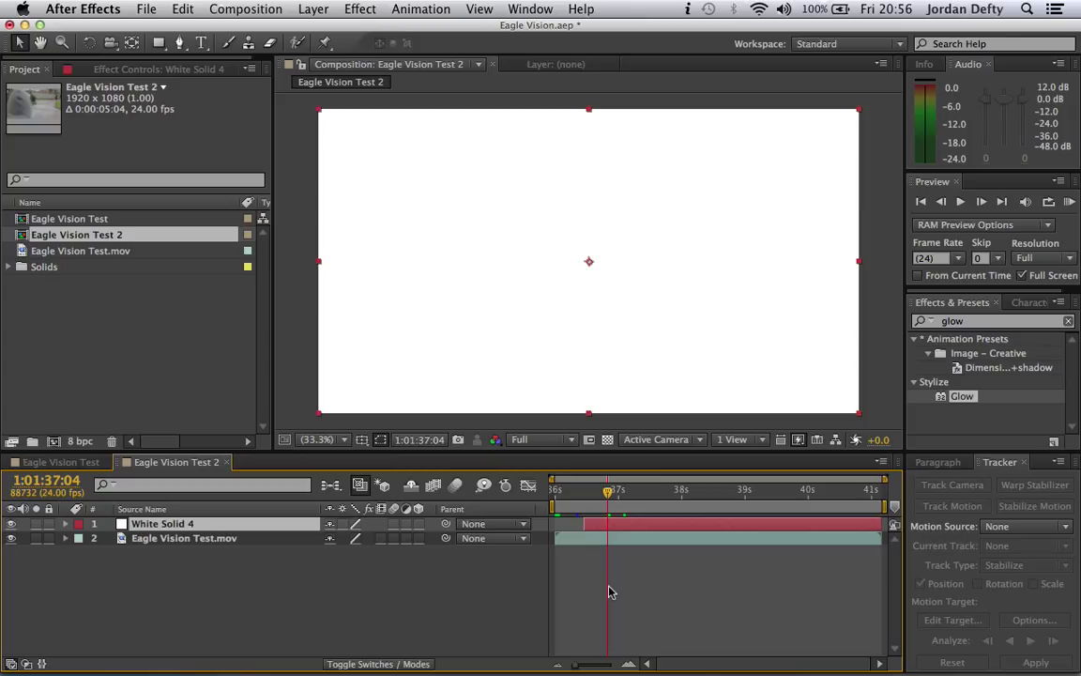
# - Set a first Opacity keyframe of 0% on the white solid at 36:19
pyautogui.click(65, 524)
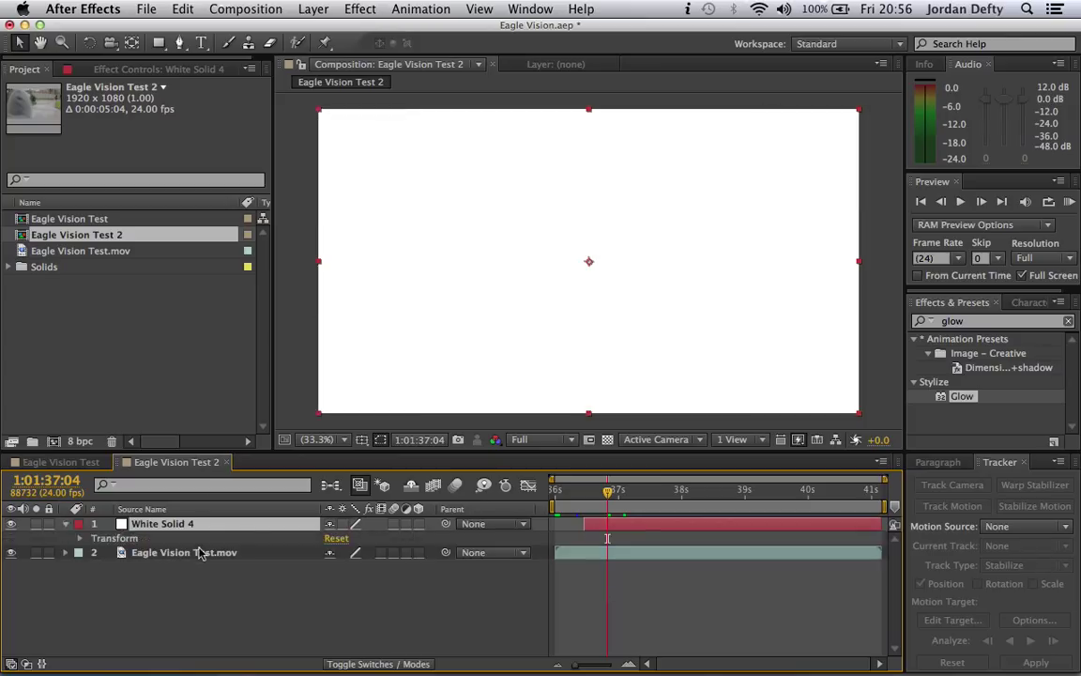
pyautogui.press('t')
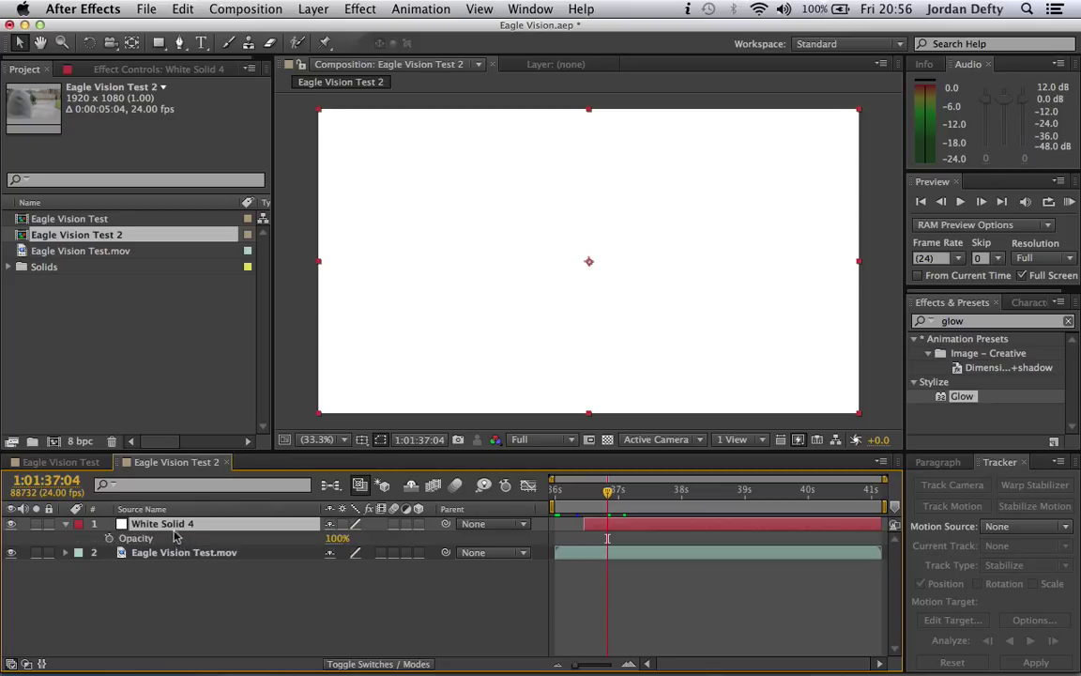
pyautogui.moveTo(608, 491); pyautogui.dragTo(584, 499)
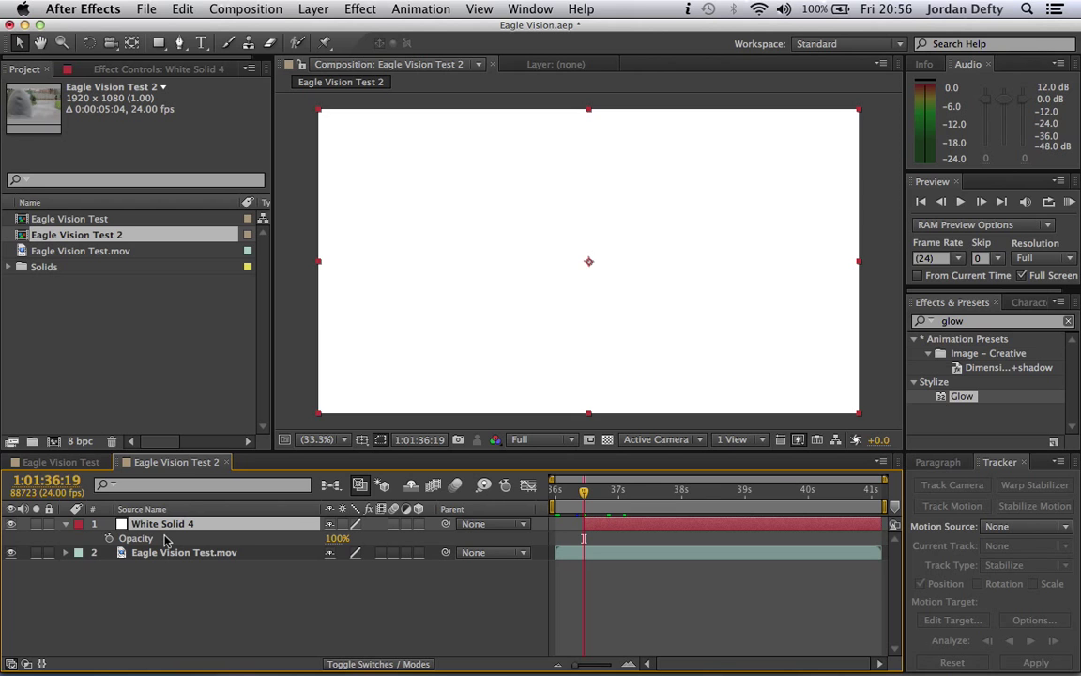
pyautogui.click(109, 538)
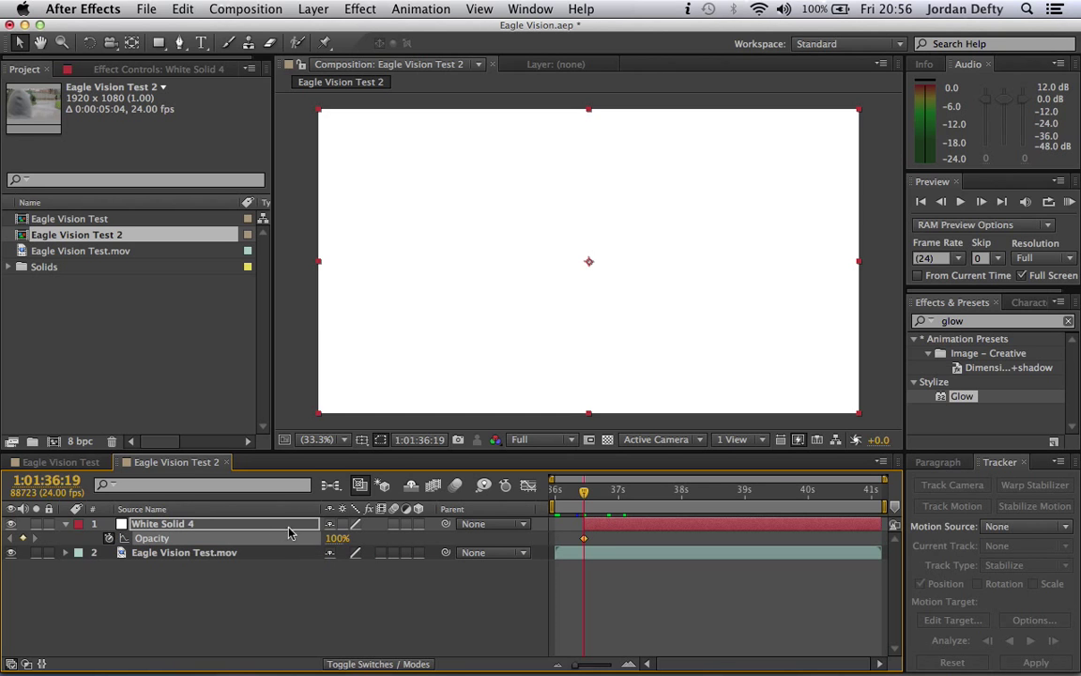
pyautogui.click(338, 538)
pyautogui.write('0')
pyautogui.press('Return')
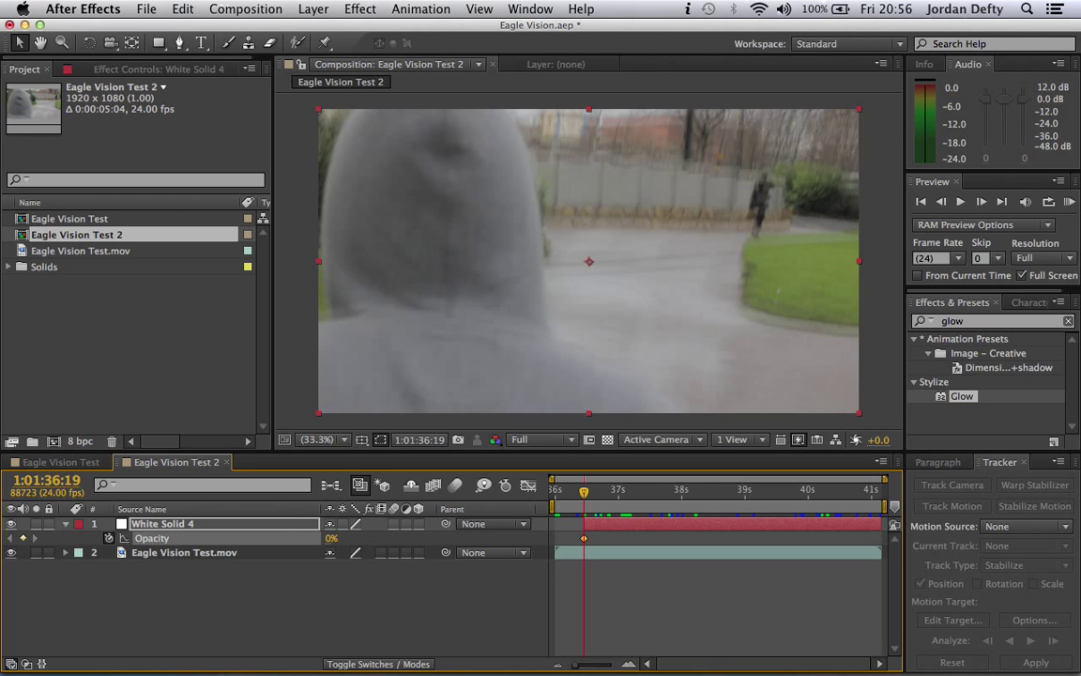
# - Add a 100% Opacity keyframe at frame 1:01:37:04
pyautogui.moveTo(583, 492); pyautogui.dragTo(611, 496)
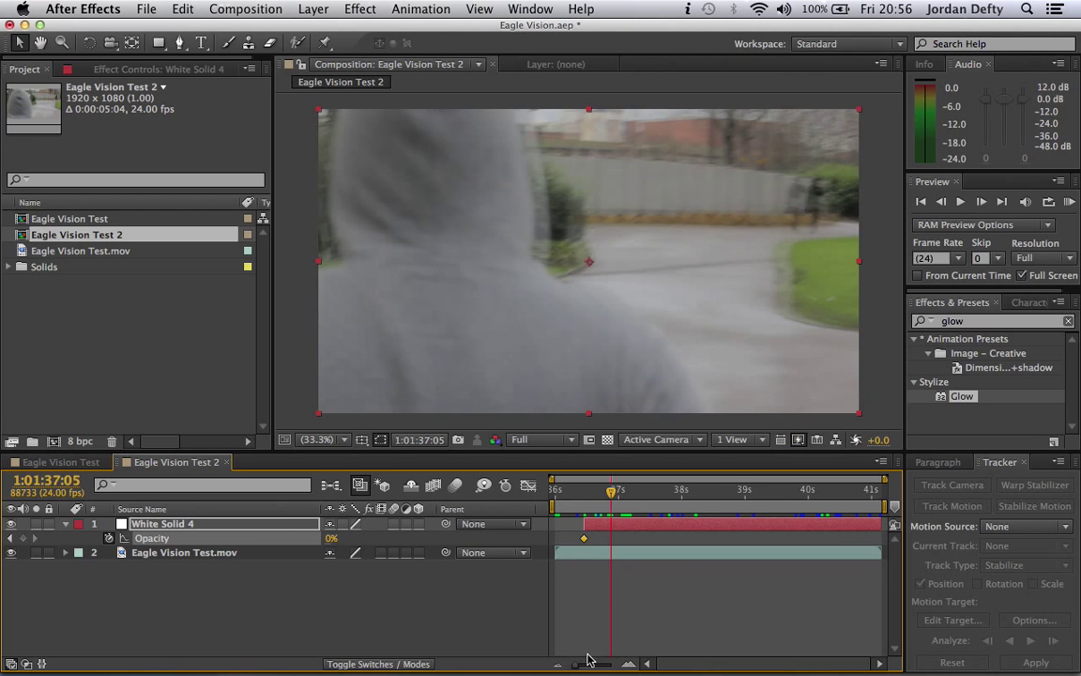
pyautogui.moveTo(575, 666); pyautogui.dragTo(608, 667)
pyautogui.click(699, 505)
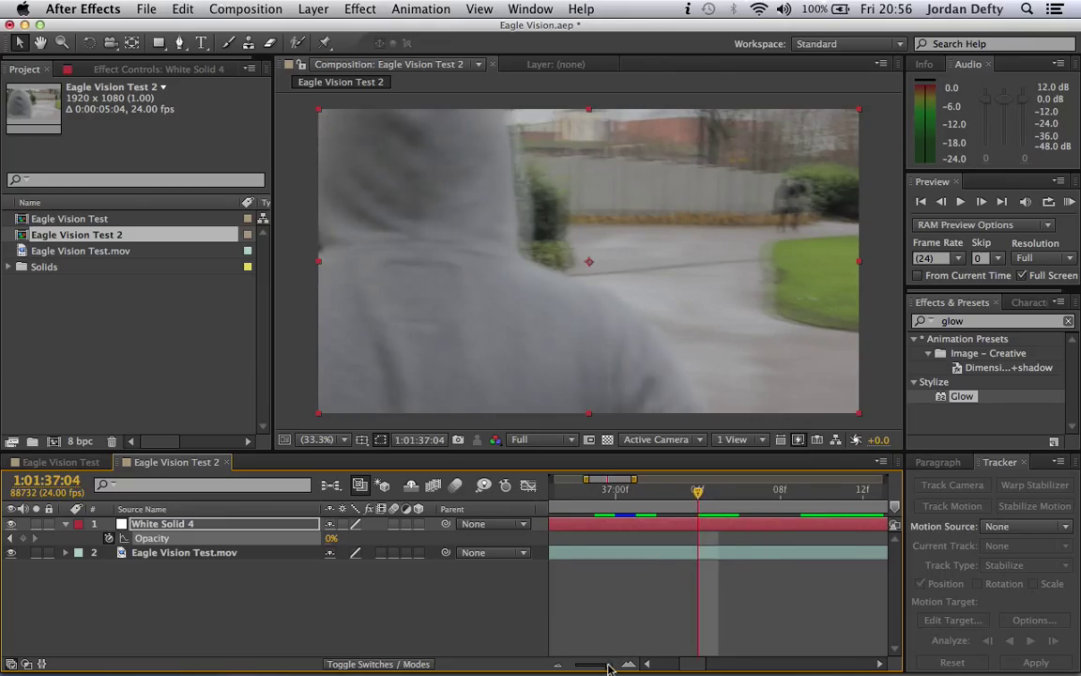
pyautogui.moveTo(608, 668); pyautogui.dragTo(578, 668)
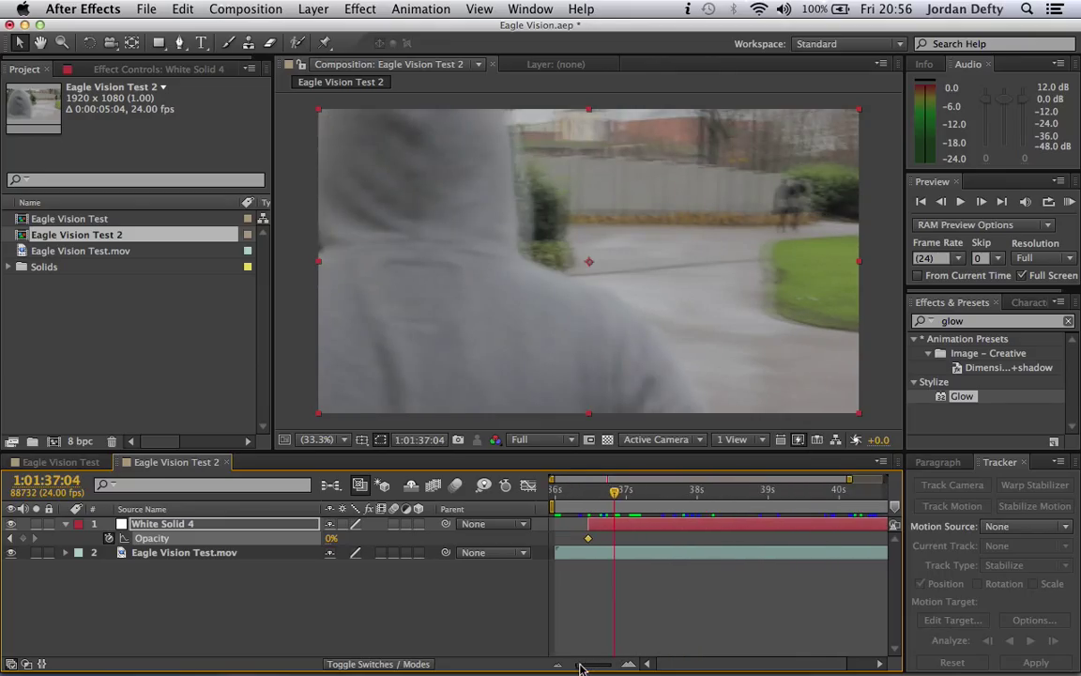
pyautogui.click(331, 538)
pyautogui.write('100')
pyautogui.press('Return')
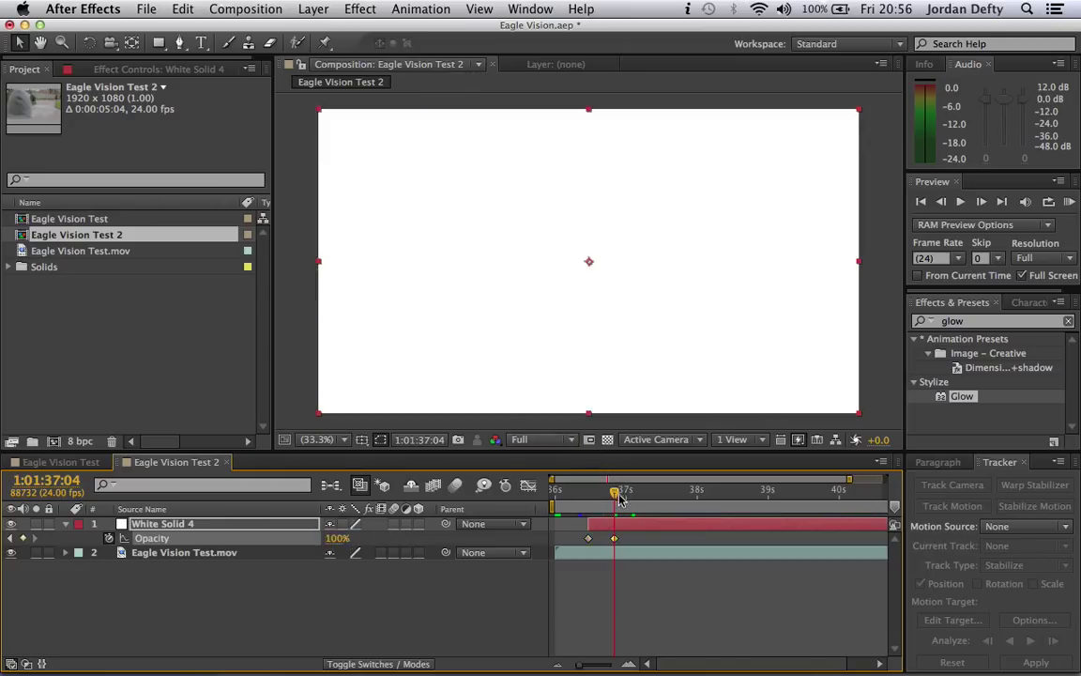
# - Add a 0% Opacity keyframe at 37:11 and review the white flash
pyautogui.moveTo(615, 504)
pyautogui.mouseDown()
pyautogui.moveTo(588, 504)
pyautogui.moveTo(636, 504)
pyautogui.mouseUp()
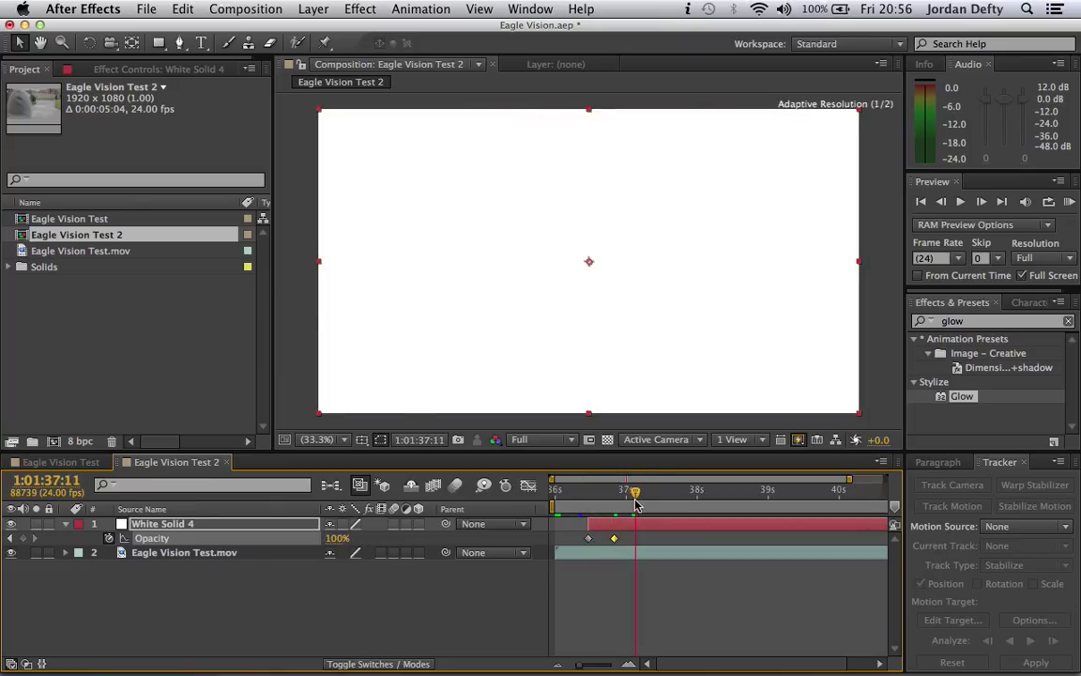
pyautogui.click(337, 538)
pyautogui.write('0')
pyautogui.press('Return')
pyautogui.write('12')
pyautogui.press('Return')
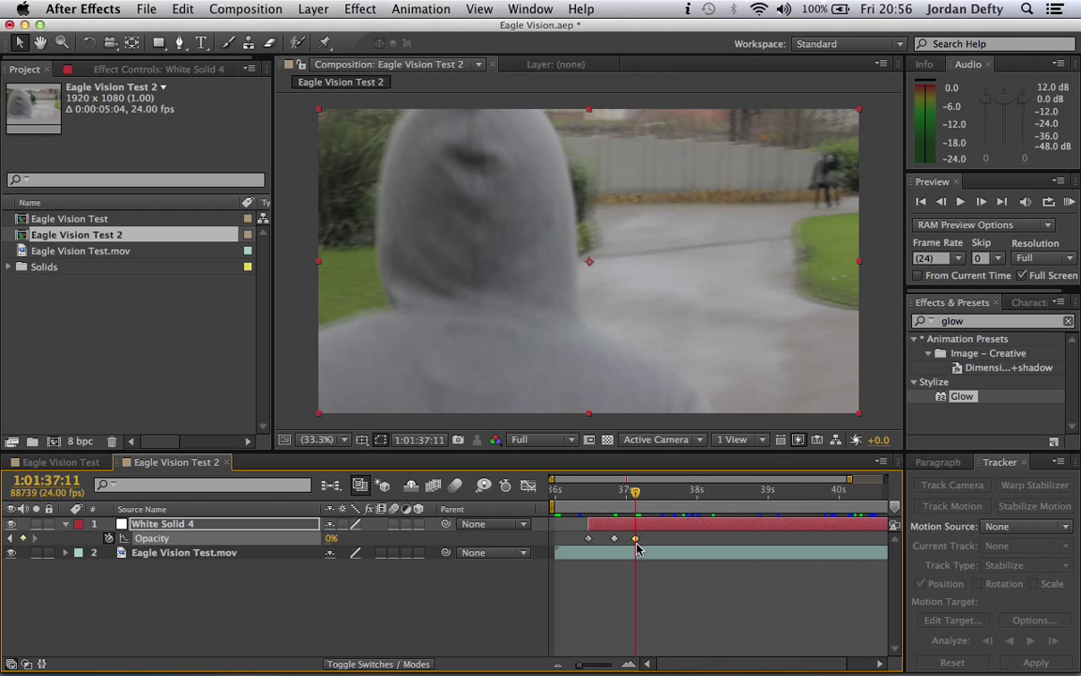
pyautogui.moveTo(632, 499)
pyautogui.mouseDown()
pyautogui.moveTo(579, 501)
pyautogui.moveTo(638, 499)
pyautogui.moveTo(615, 500)
pyautogui.mouseUp()
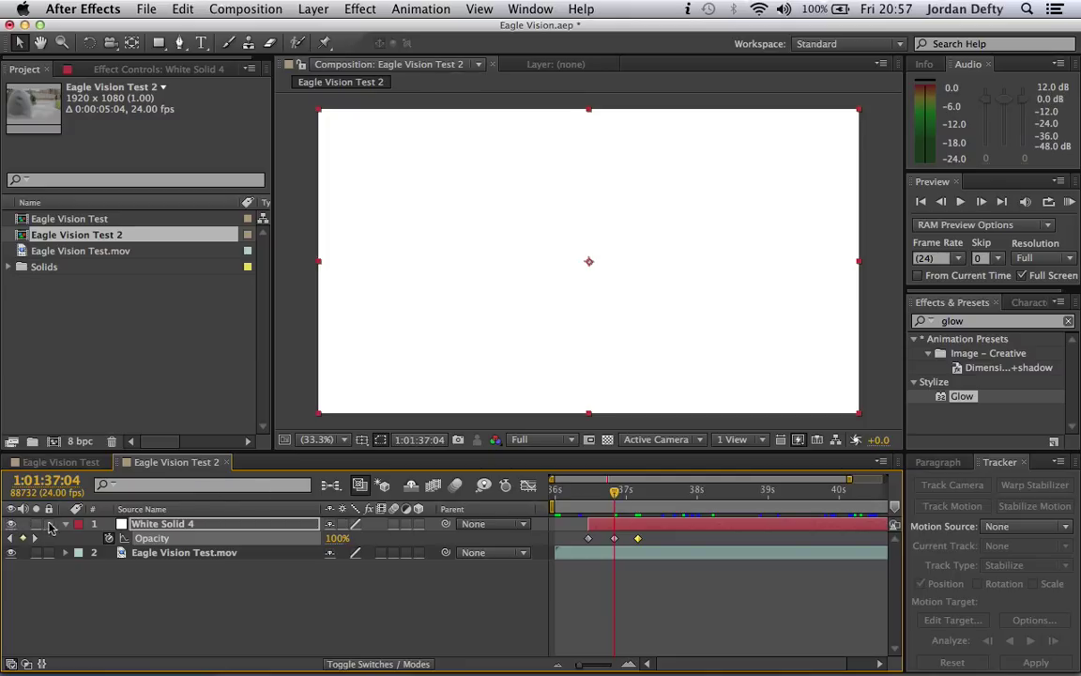
# - Hide the white solid and apply the Curves effect to the Eagle Vision Test.mov layer
pyautogui.click(65, 525)
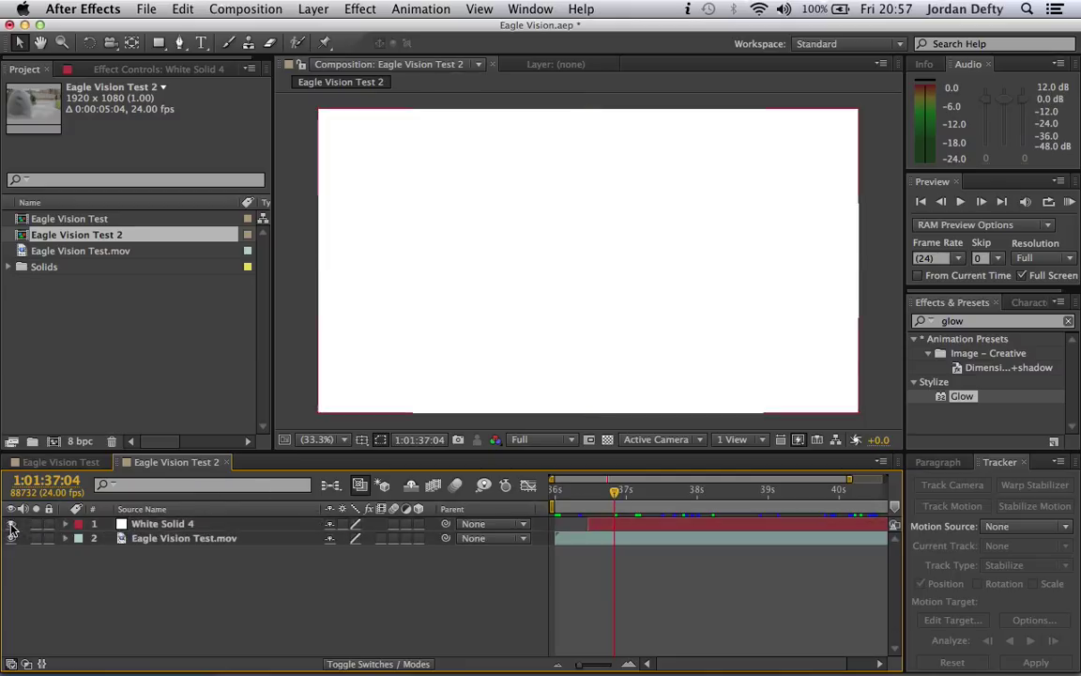
pyautogui.click(11, 525)
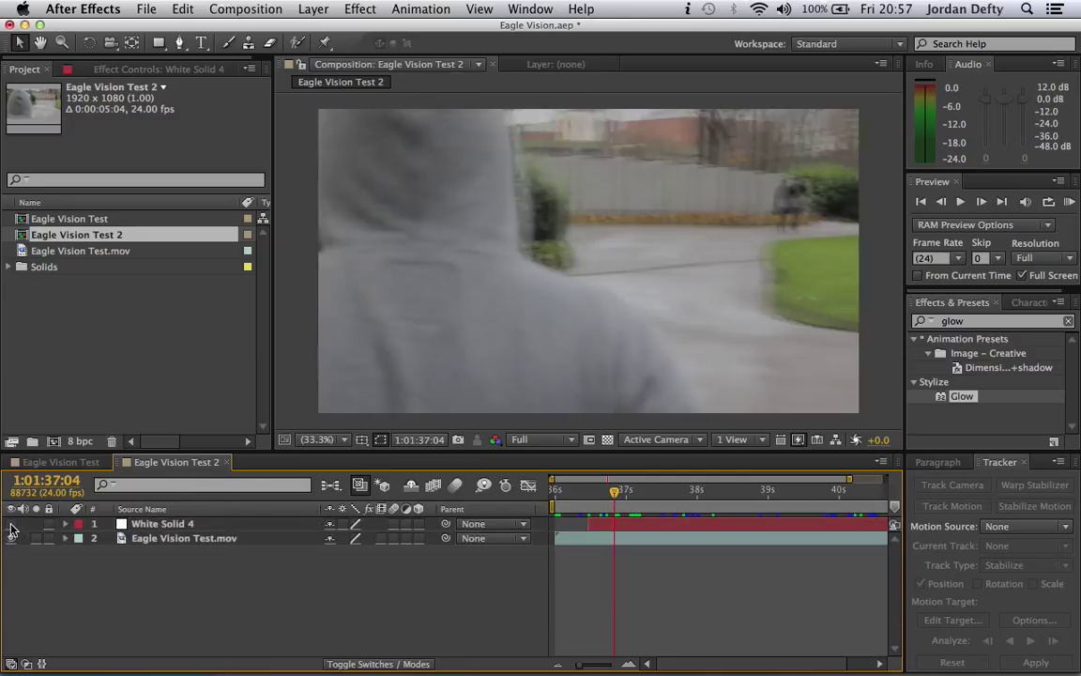
pyautogui.click(179, 538)
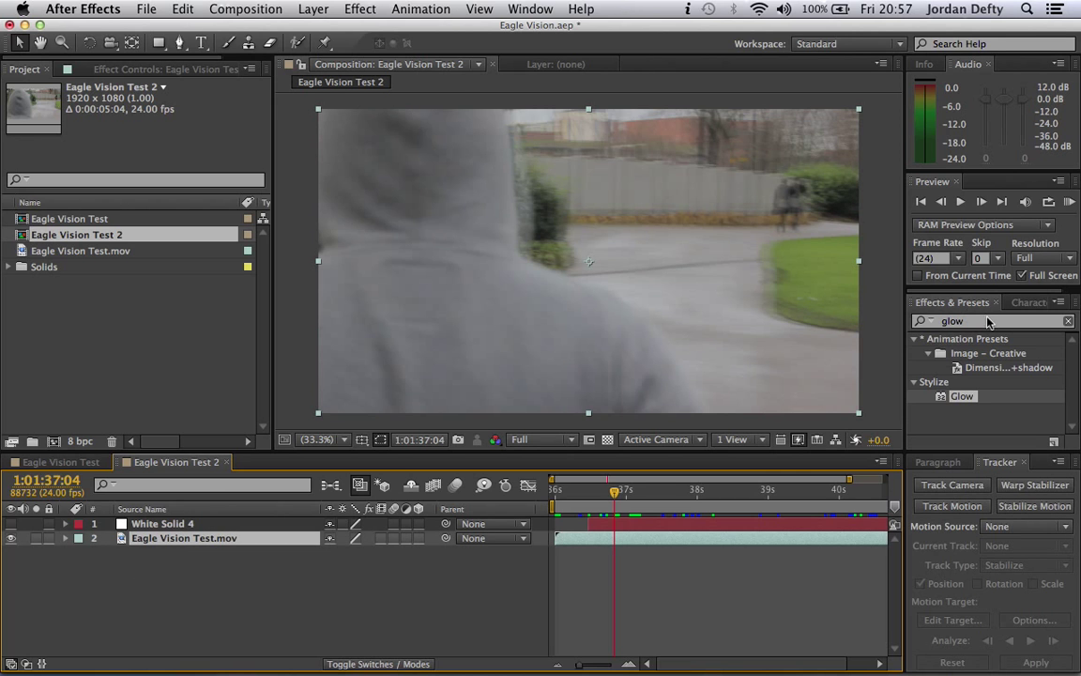
pyautogui.click(976, 321)
pyautogui.write('curves')
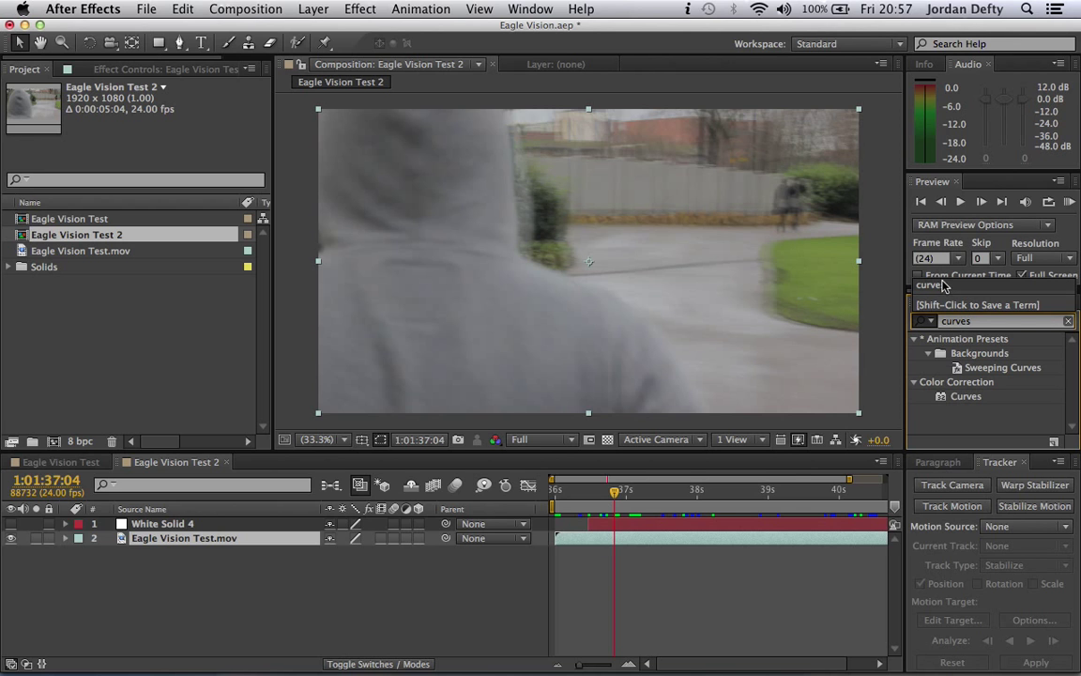
pyautogui.click(966, 396)
pyautogui.moveTo(966, 396); pyautogui.dragTo(201, 549)
# - Drag the curve's bottom-left point right to crush the shadows
pyautogui.press('super+Tab')
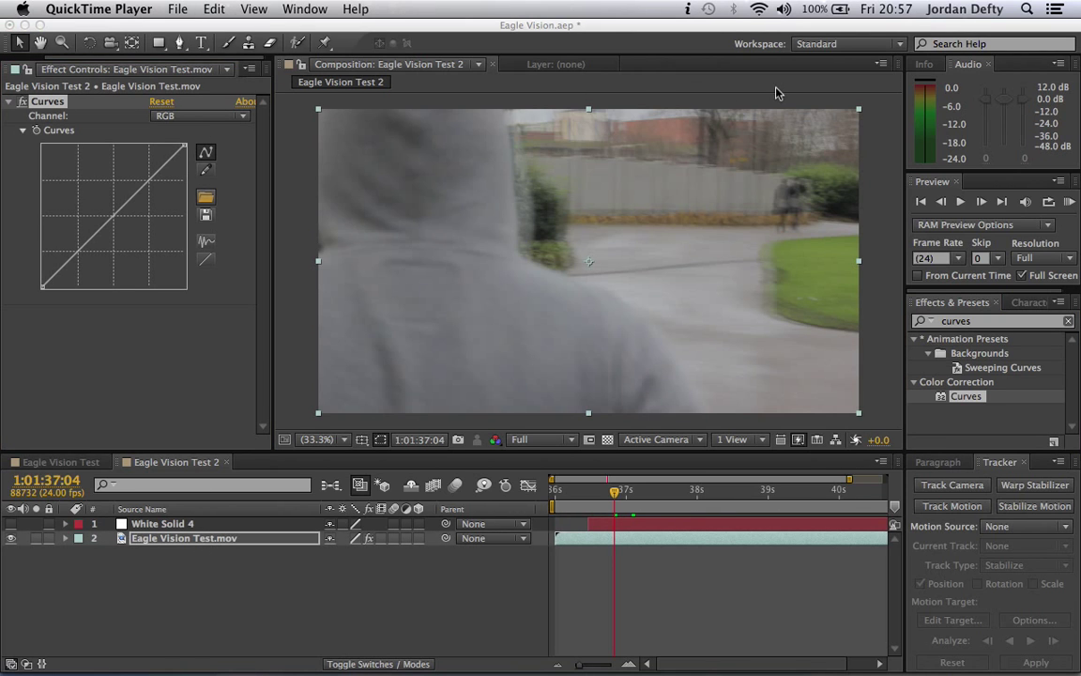
pyautogui.click(189, 385)
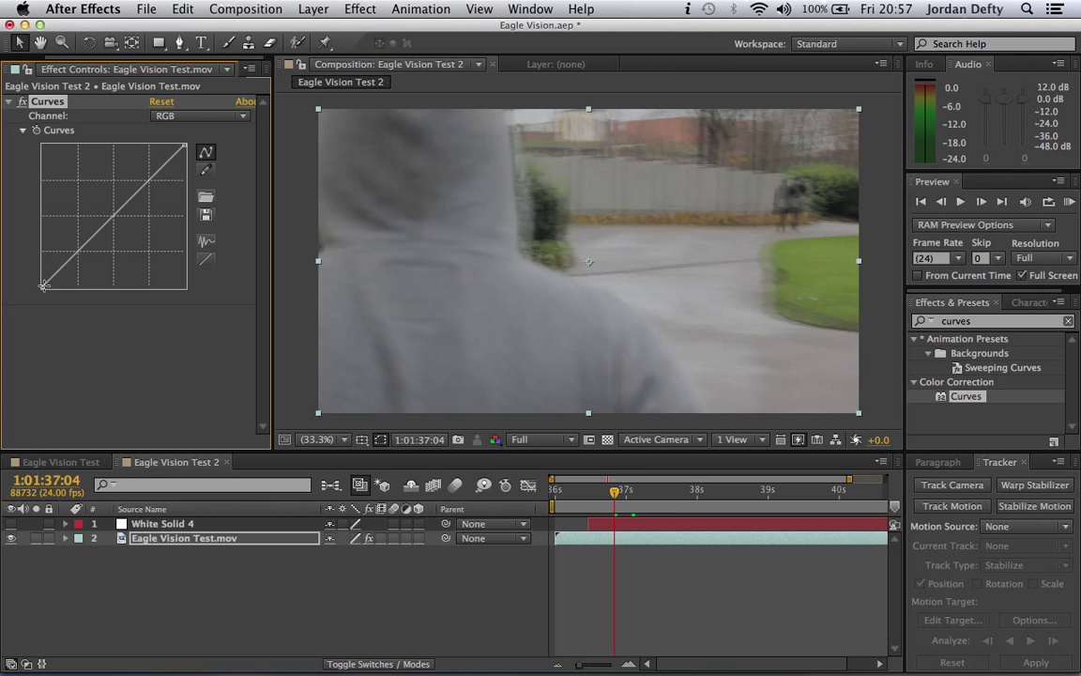
pyautogui.moveTo(42, 286); pyautogui.dragTo(108, 288)
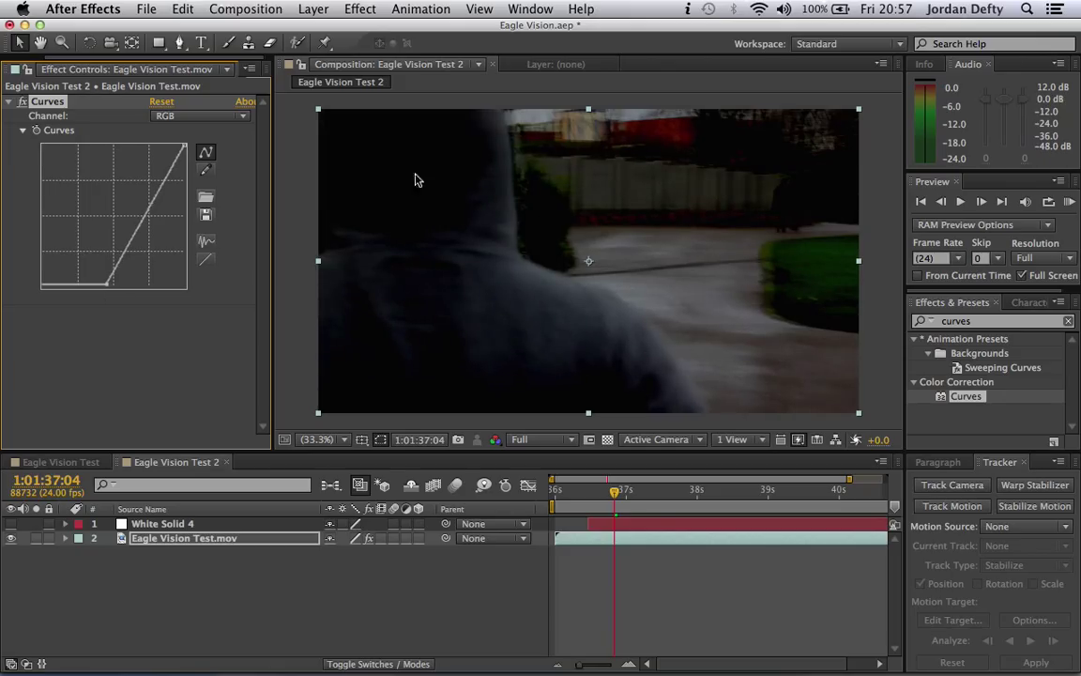
# - Switch Curves to the Blue channel and raise its bottom-left point to tint the footage blue
pyautogui.click(224, 117)
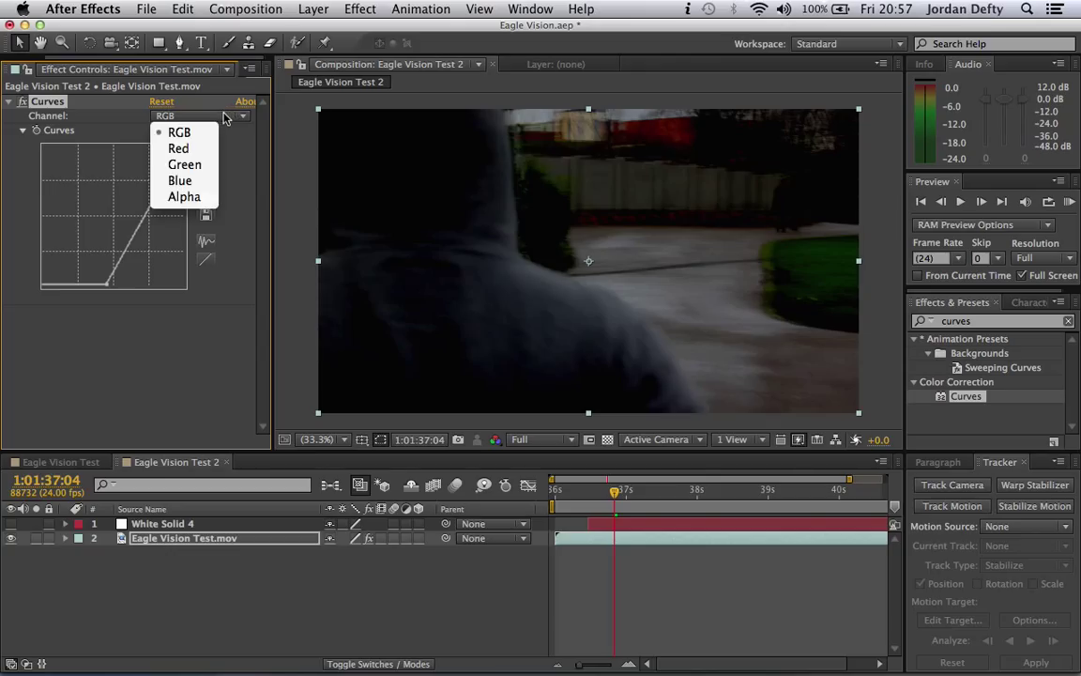
pyautogui.click(196, 181)
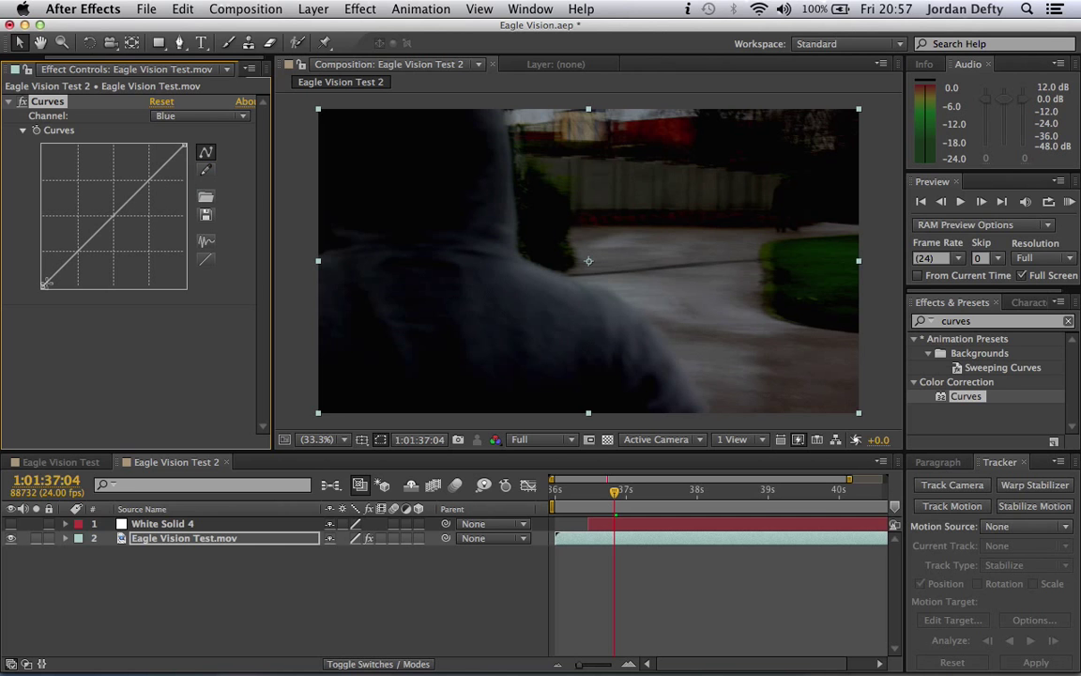
pyautogui.moveTo(41, 287); pyautogui.dragTo(84, 216)
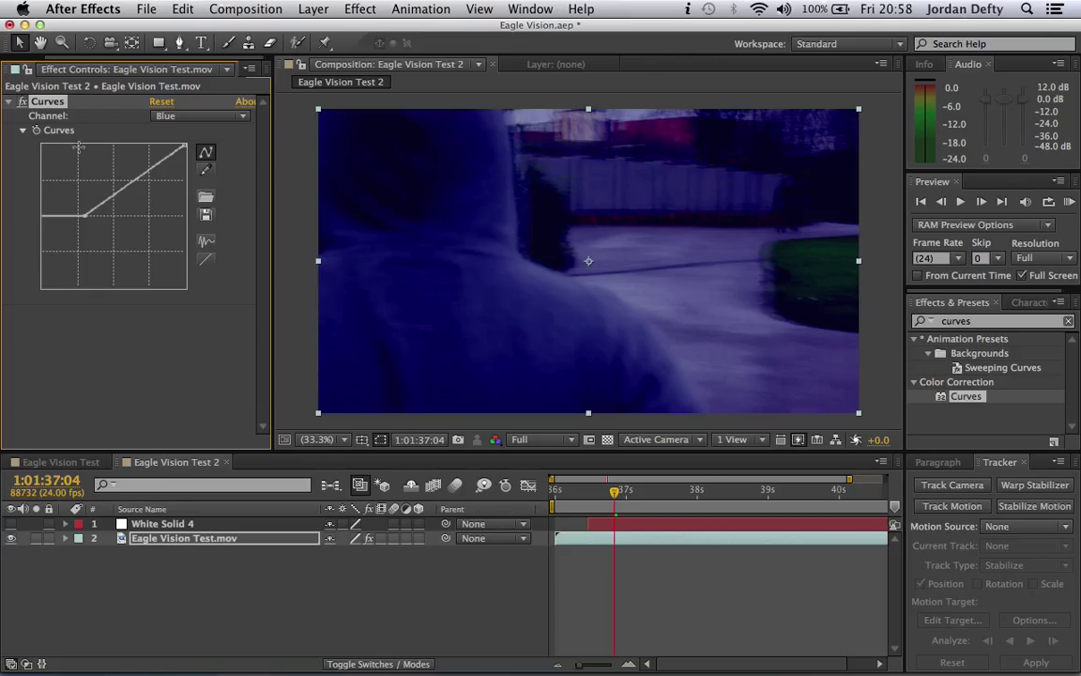
# - Back on the RGB channel, drag the black point further right to darken the footage
pyautogui.click(186, 117)
pyautogui.click(178, 133)
pyautogui.moveTo(41, 287); pyautogui.dragTo(119, 286)
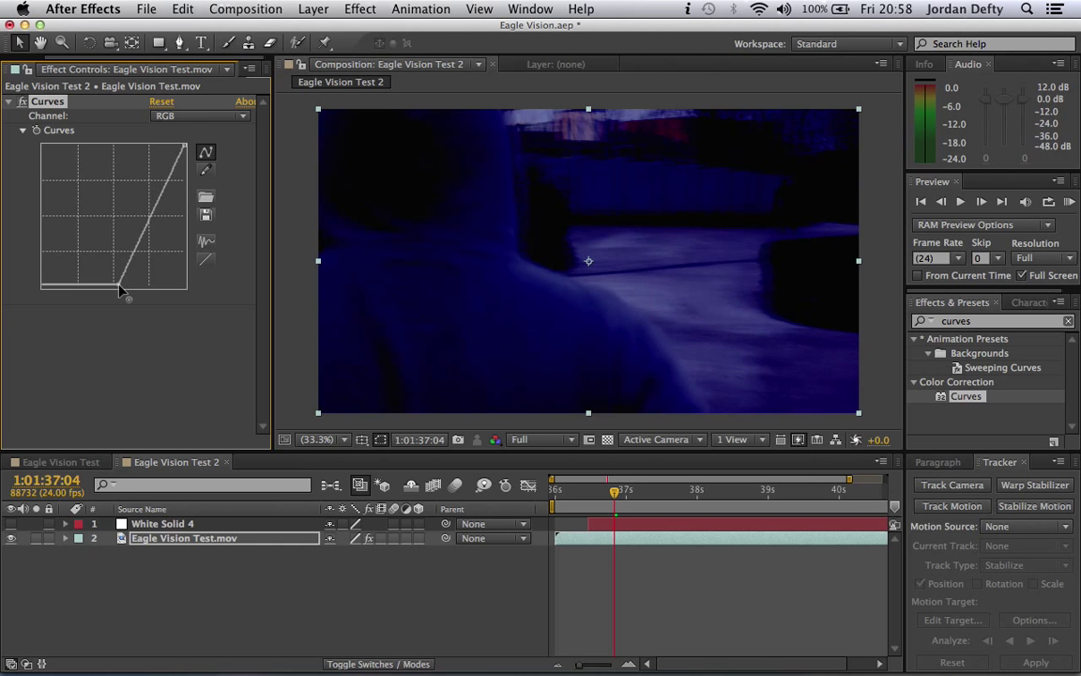
pyautogui.click(216, 553)
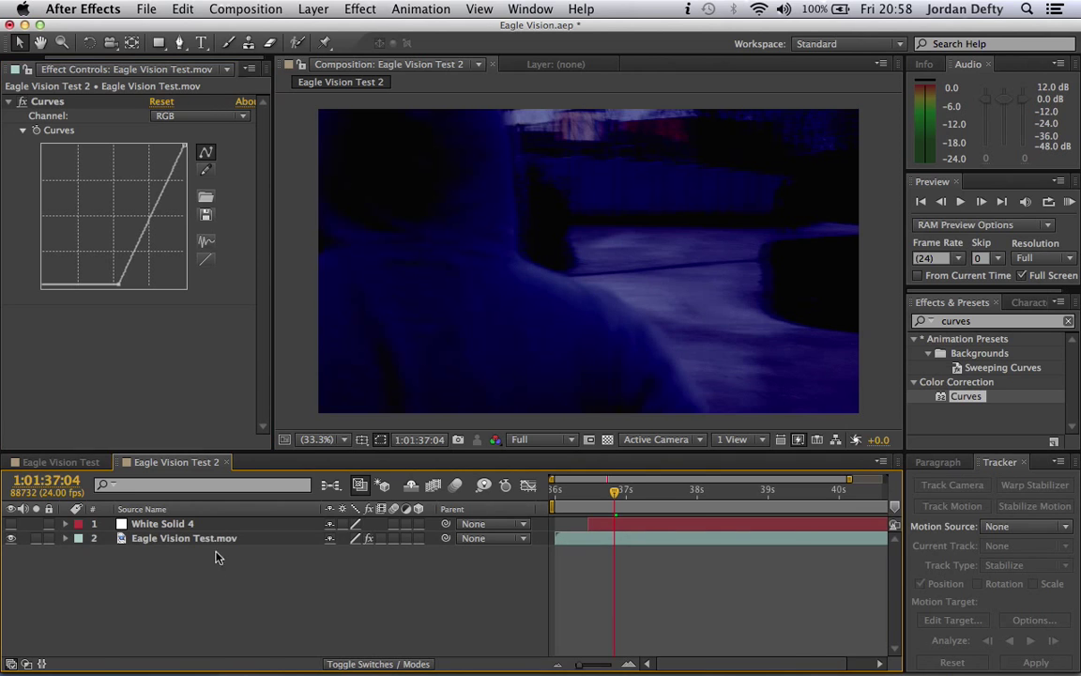
# - Duplicate the footage layer with Cmd+D and ease the copy's Curves black point left
pyautogui.click(217, 541)
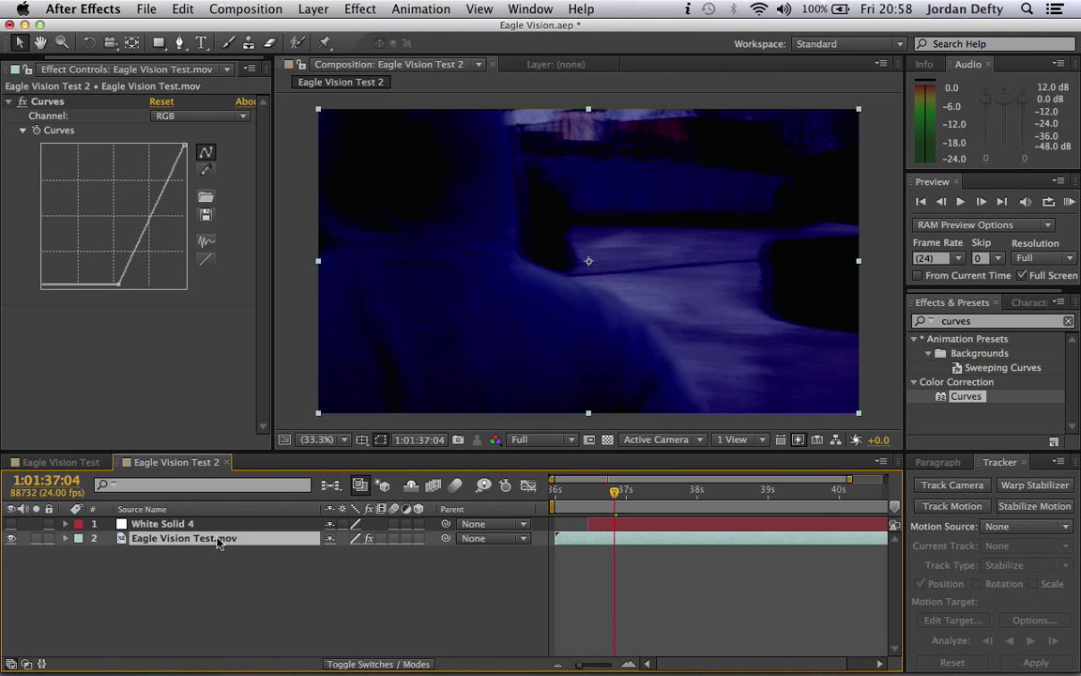
pyautogui.press('super+d')
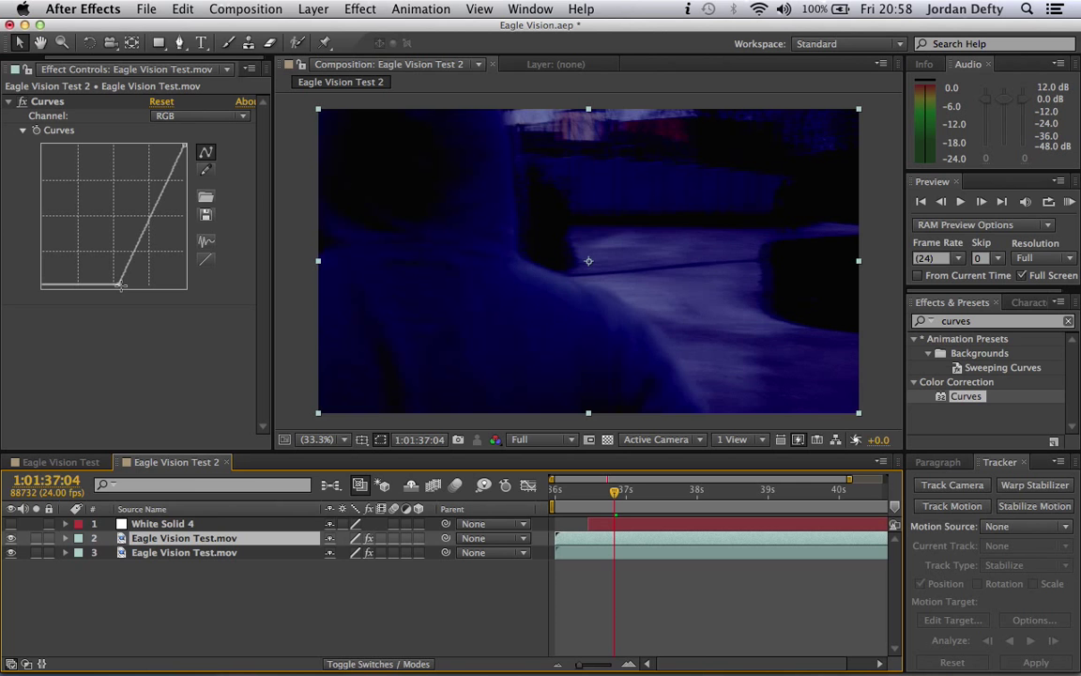
pyautogui.moveTo(120, 285); pyautogui.dragTo(92, 294)
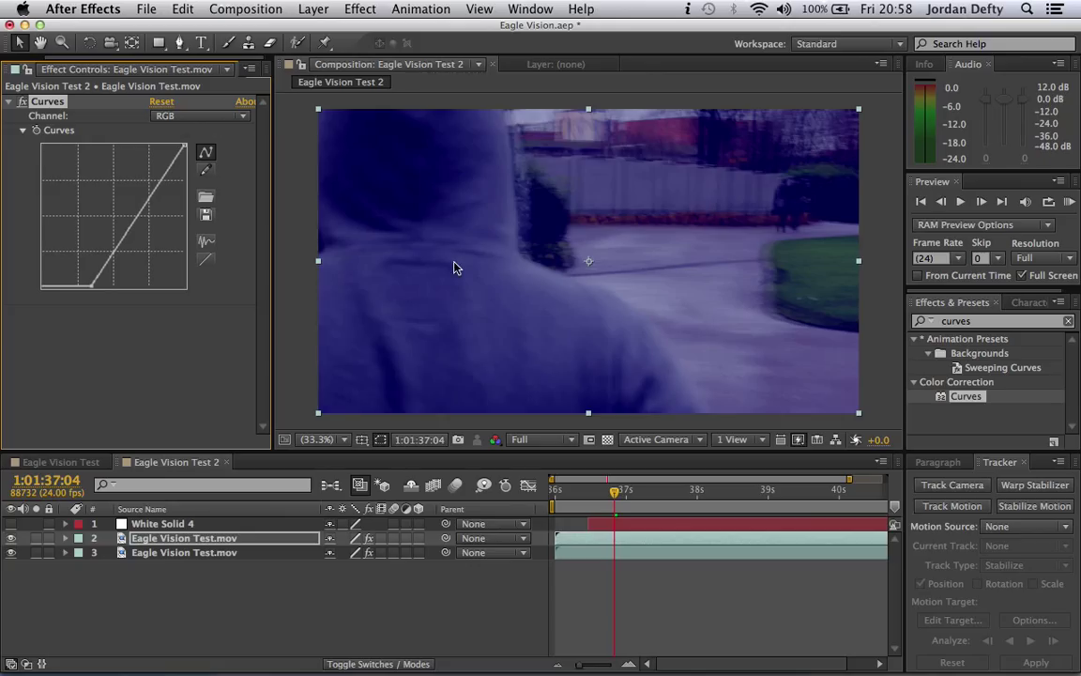
# - With the Pen tool, trace the hood's back edge down to the figure's shoulder
pyautogui.click(180, 44)
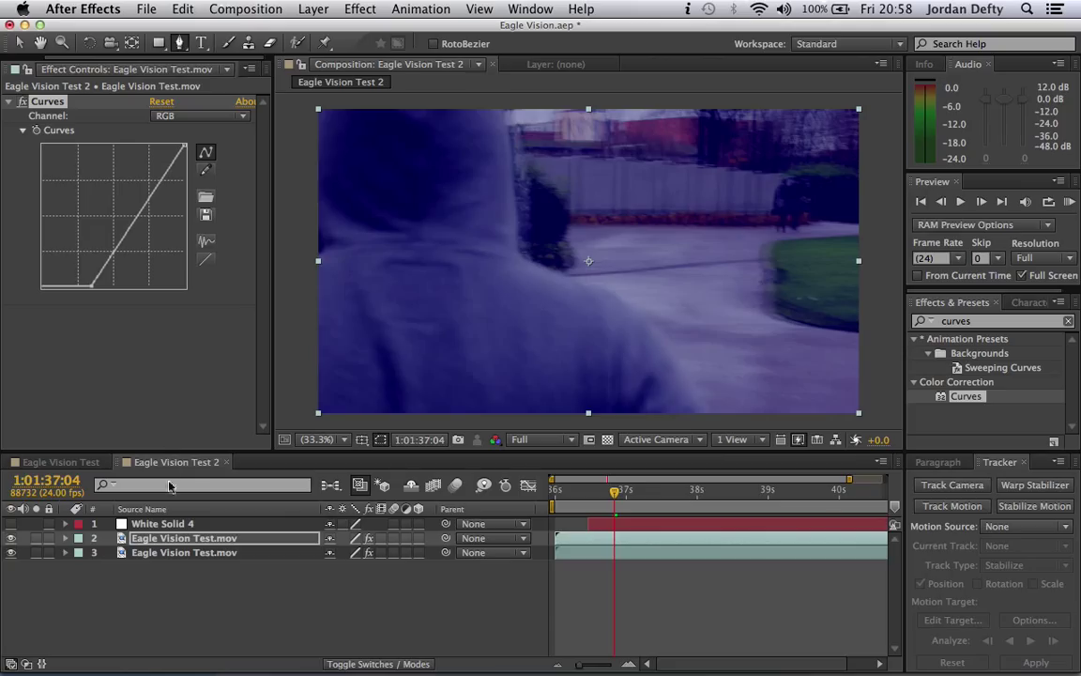
pyautogui.click(497, 99)
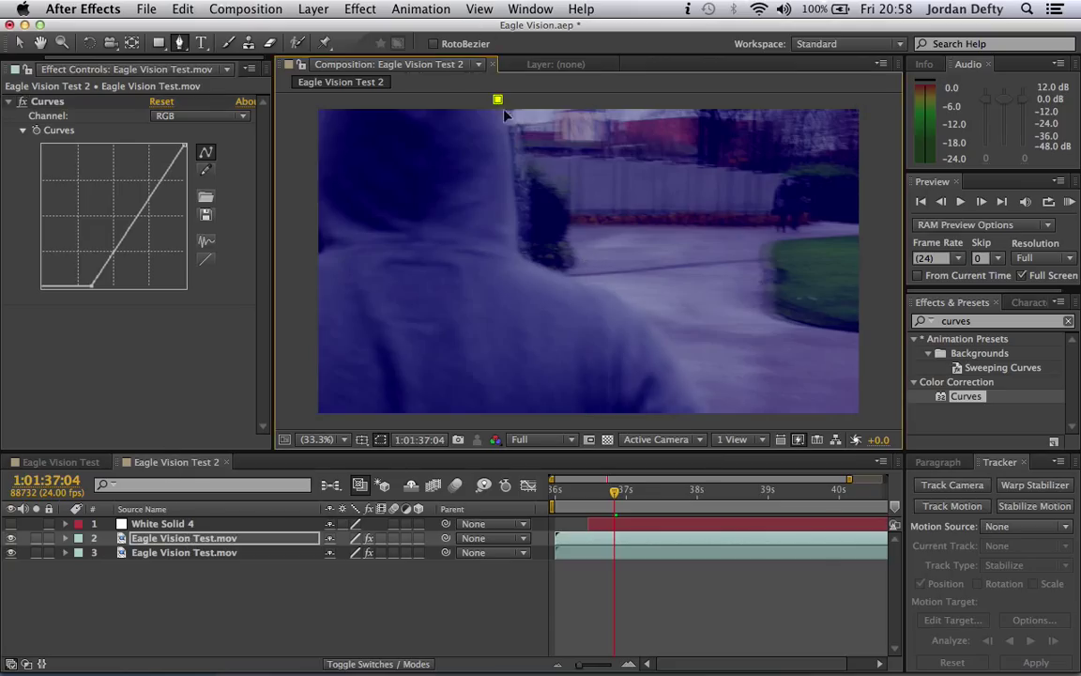
pyautogui.click(509, 120)
pyautogui.click(511, 145)
pyautogui.click(513, 182)
pyautogui.click(514, 212)
pyautogui.click(517, 228)
pyautogui.click(518, 242)
pyautogui.click(529, 258)
pyautogui.click(545, 263)
pyautogui.click(560, 269)
# - Continue the mask down the arm and around the left side, closing it on the first point
pyautogui.click(581, 278)
pyautogui.click(601, 281)
pyautogui.click(624, 293)
pyautogui.click(642, 319)
pyautogui.click(664, 353)
pyautogui.click(689, 388)
pyautogui.click(699, 417)
pyautogui.click(306, 413)
pyautogui.click(306, 107)
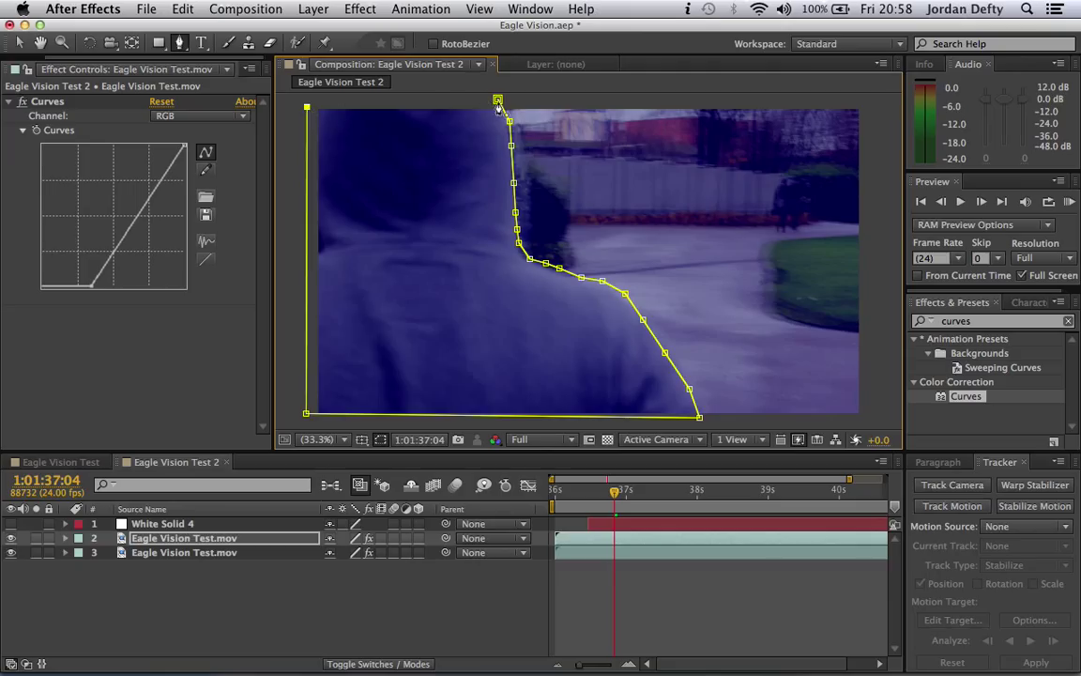
pyautogui.click(497, 100)
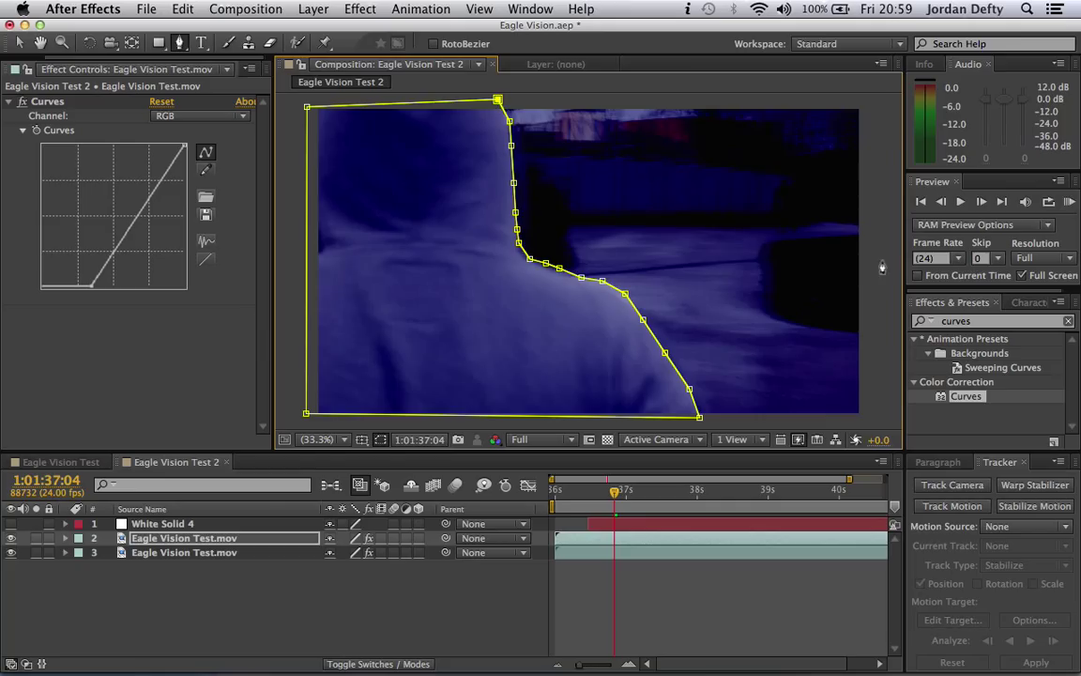
pyautogui.click(963, 324)
pyautogui.moveTo(964, 326); pyautogui.dragTo(939, 325)
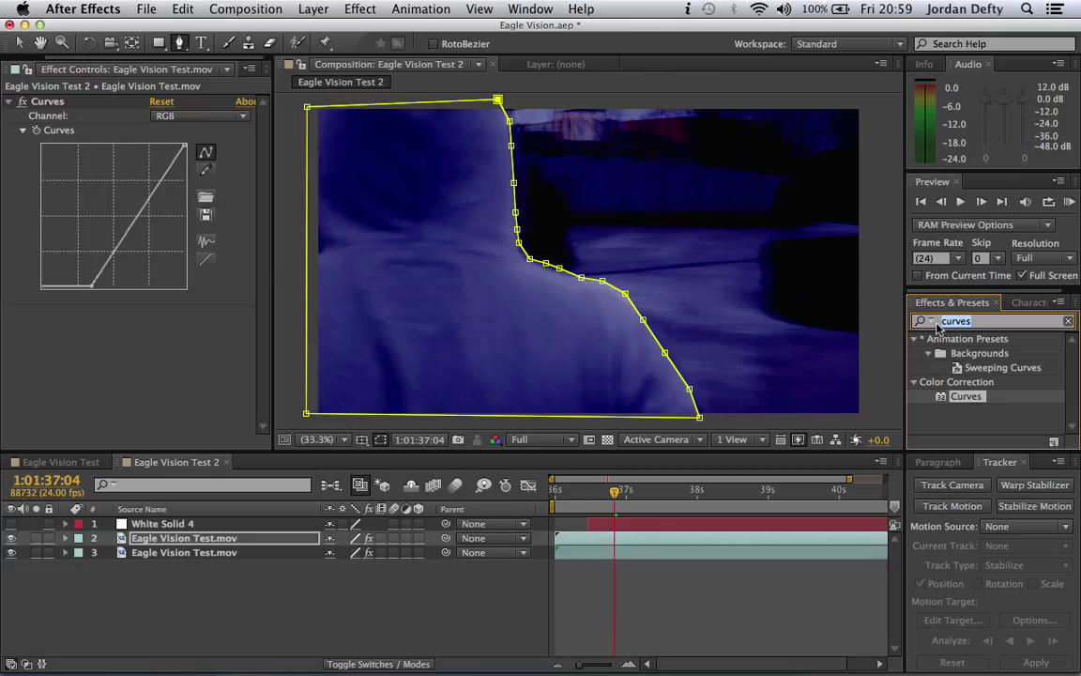
# - Search for 'change' and apply the Change Color effect to the masked footage layer
pyautogui.press('BackSpace')
pyautogui.click(932, 322)
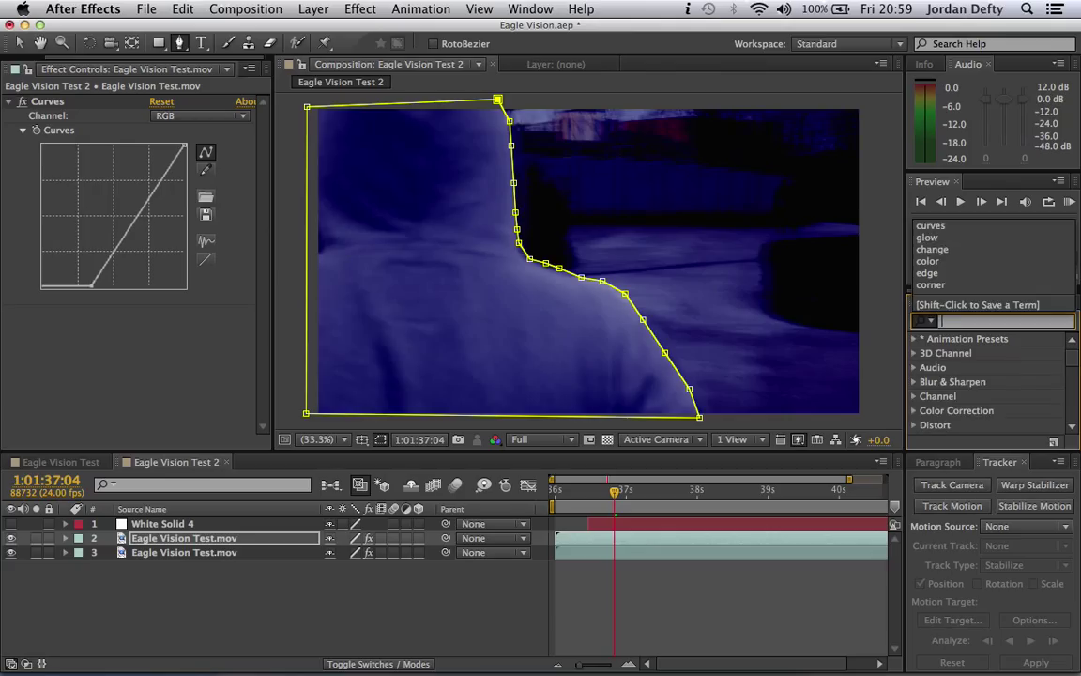
pyautogui.write('change c')
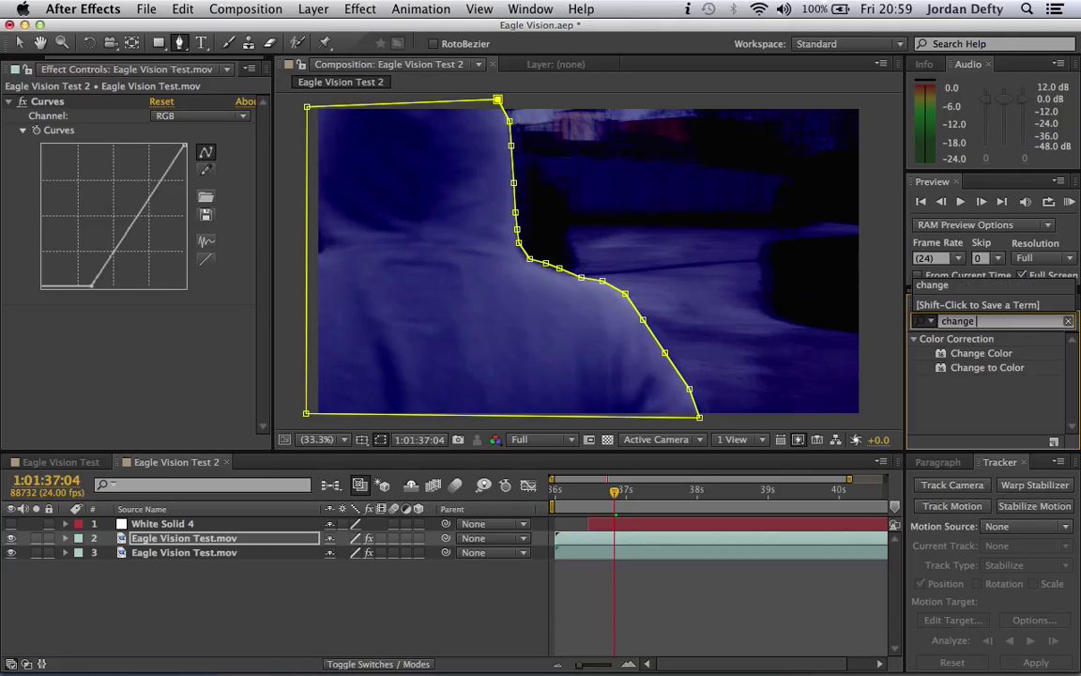
pyautogui.press('BackSpace')
pyautogui.press('BackSpace')
pyautogui.click(994, 367)
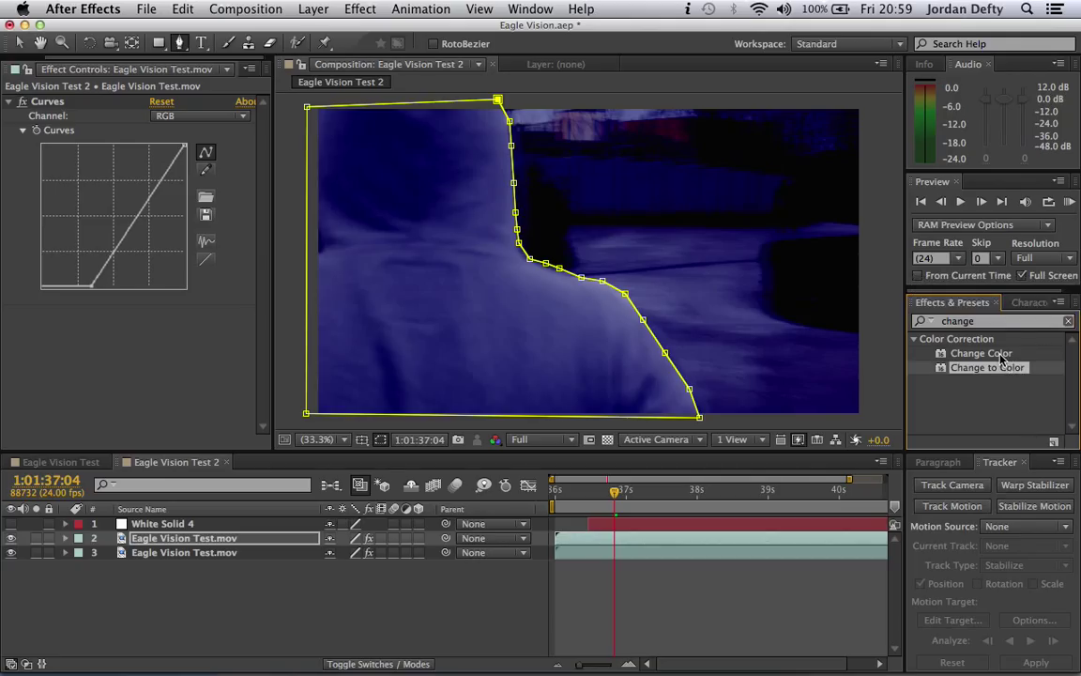
pyautogui.click(1000, 355)
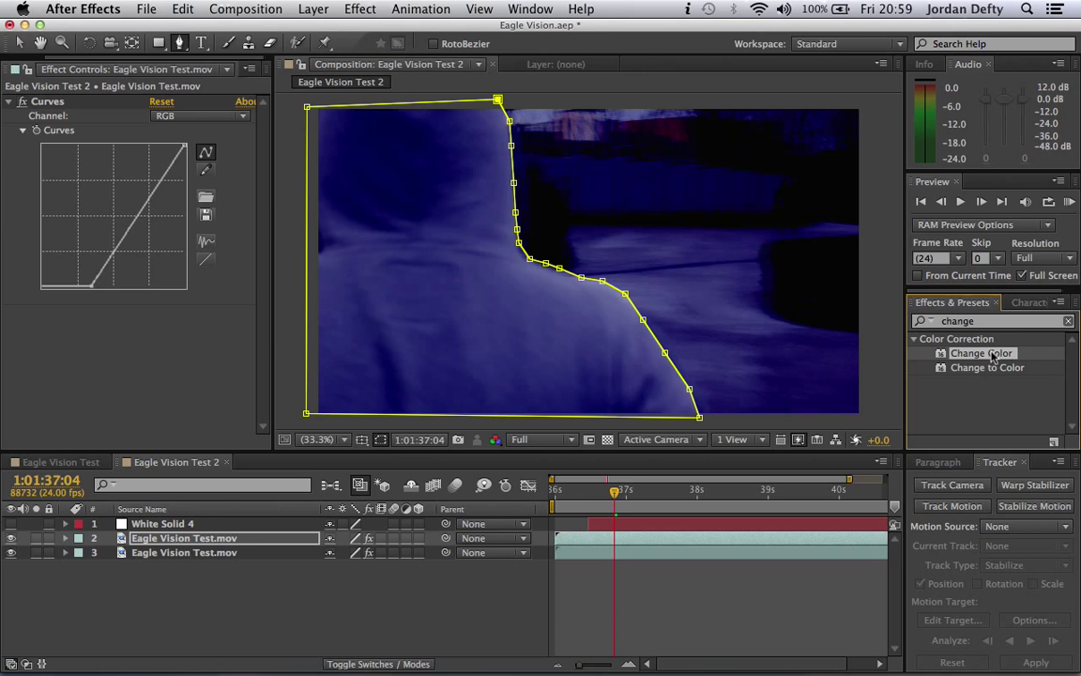
pyautogui.moveTo(990, 357); pyautogui.dragTo(255, 544)
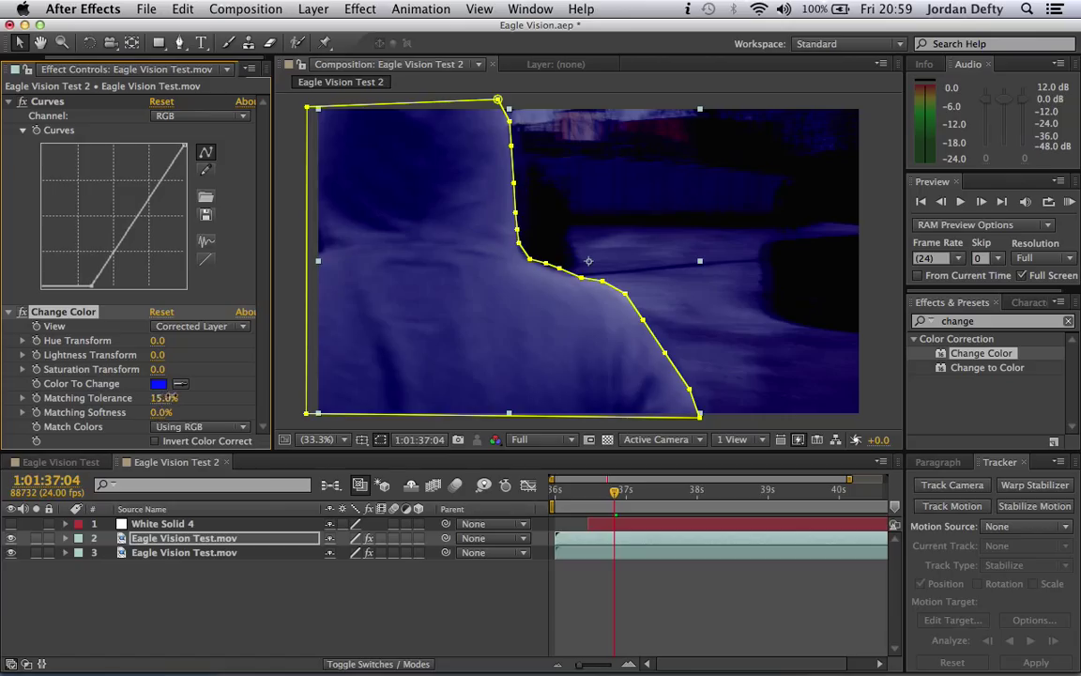
# - Set Matching Tolerance 56%, Hue Transform 157 and Lightness Transform 12
pyautogui.moveTo(164, 398); pyautogui.dragTo(198, 398)
pyautogui.moveTo(157, 341)
pyautogui.mouseDown()
pyautogui.moveTo(189, 340)
pyautogui.moveTo(169, 341)
pyautogui.mouseUp()
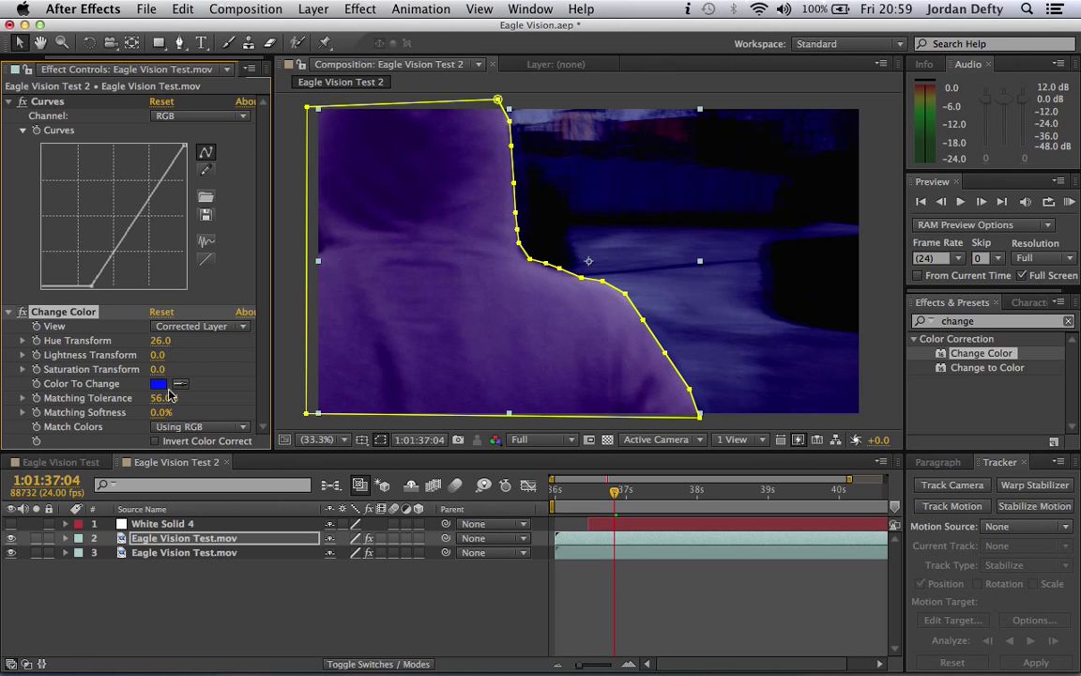
pyautogui.press('super+z')
pyautogui.moveTo(173, 340); pyautogui.dragTo(256, 326)
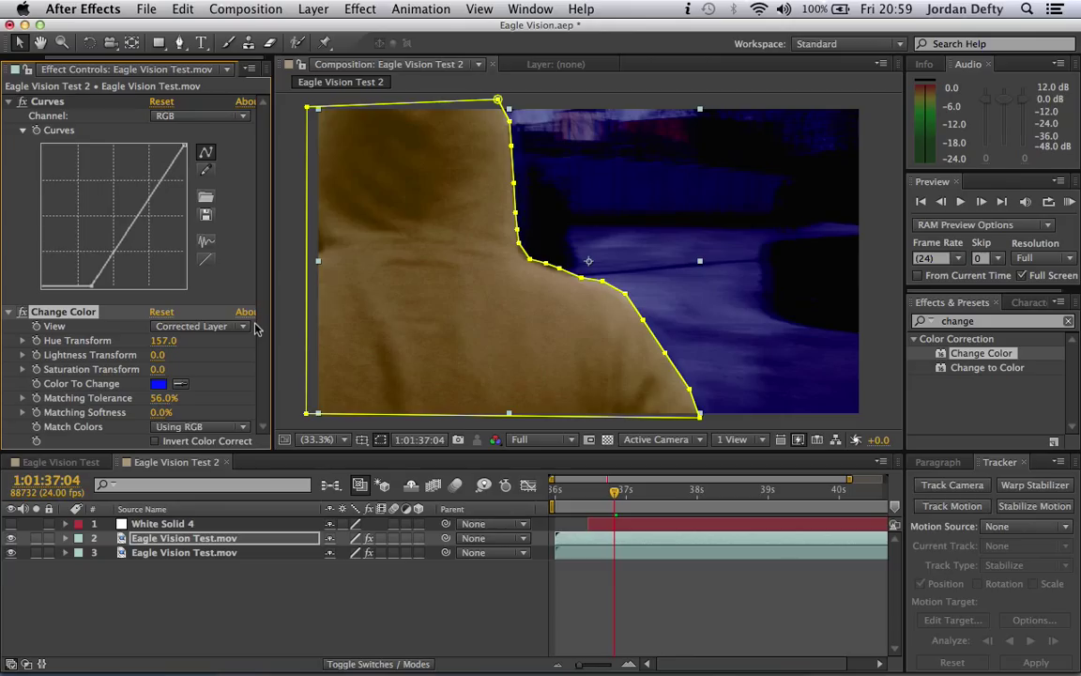
pyautogui.moveTo(157, 355); pyautogui.dragTo(170, 354)
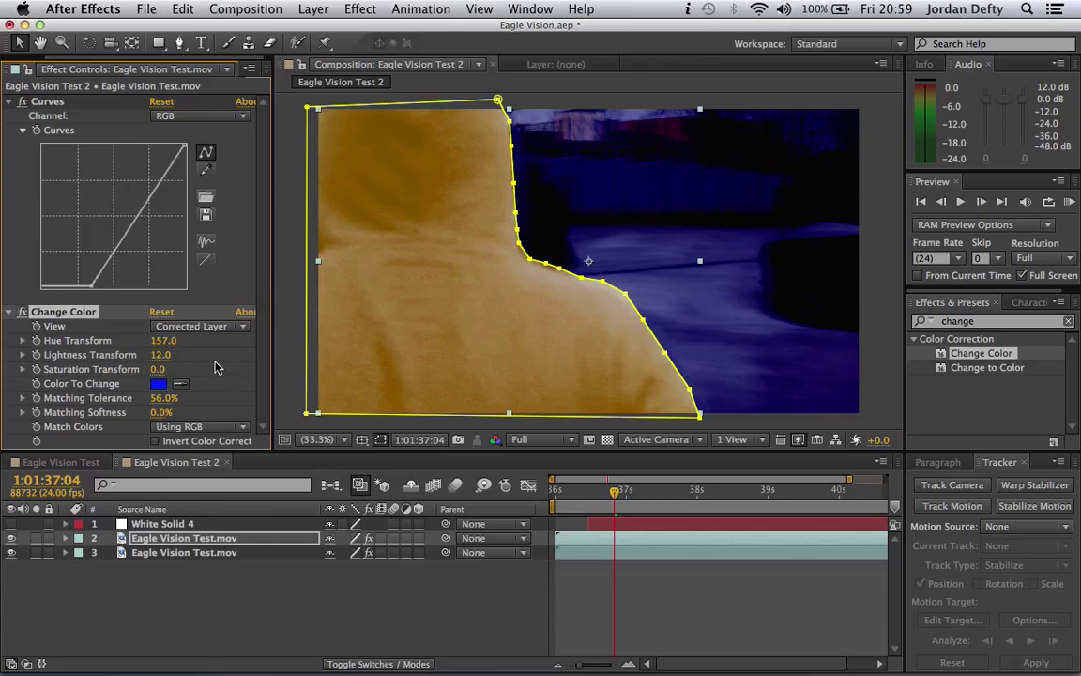
pyautogui.click(225, 605)
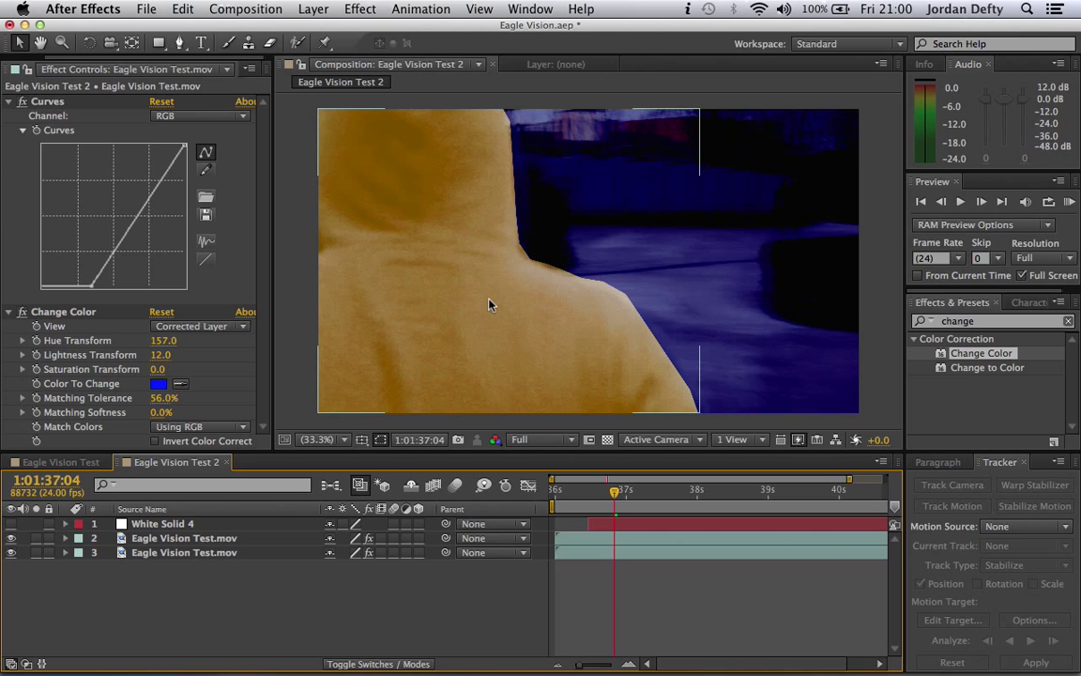
# - Set layer 2's Mask Feather to 74 pixels, then deselect and collapse the layer
pyautogui.click(198, 538)
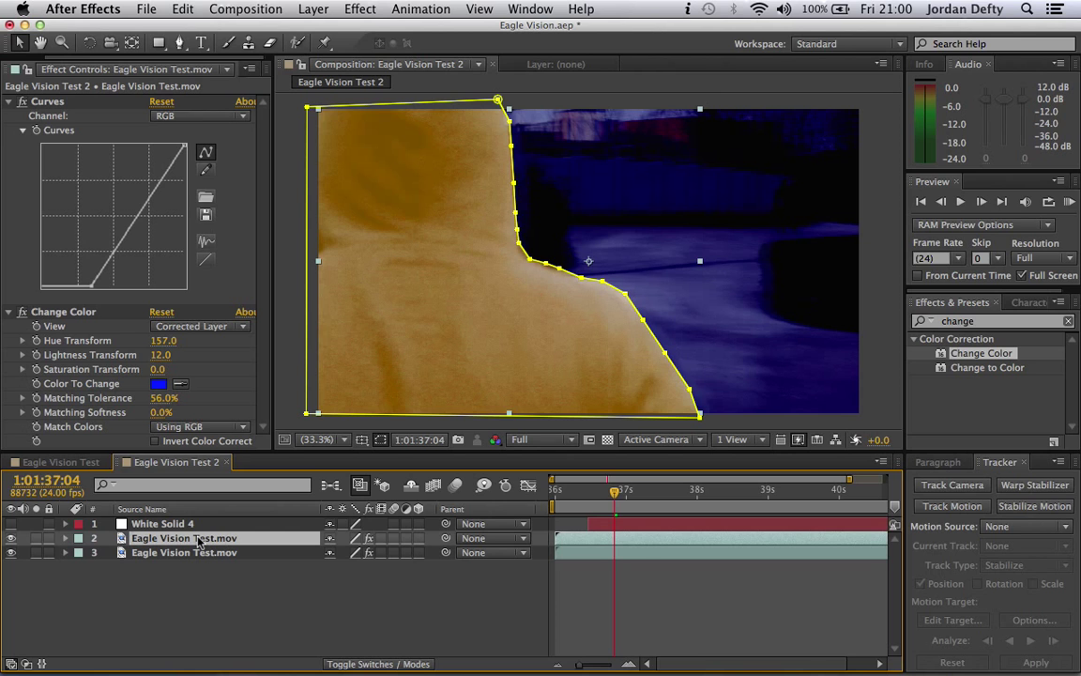
pyautogui.press('f')
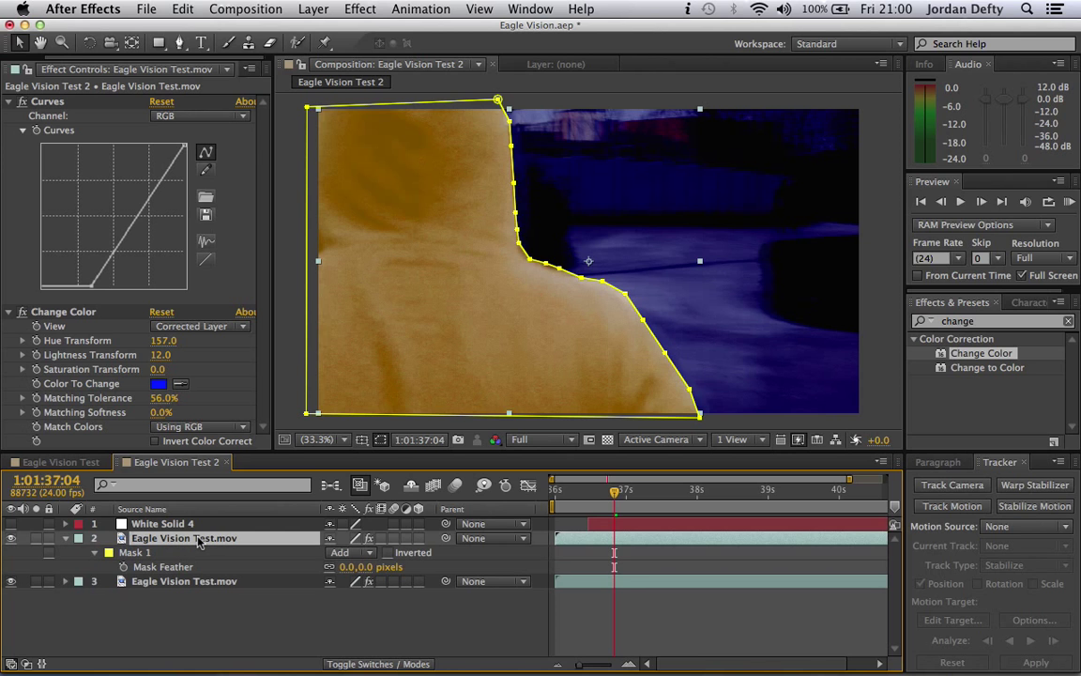
pyautogui.click(350, 567)
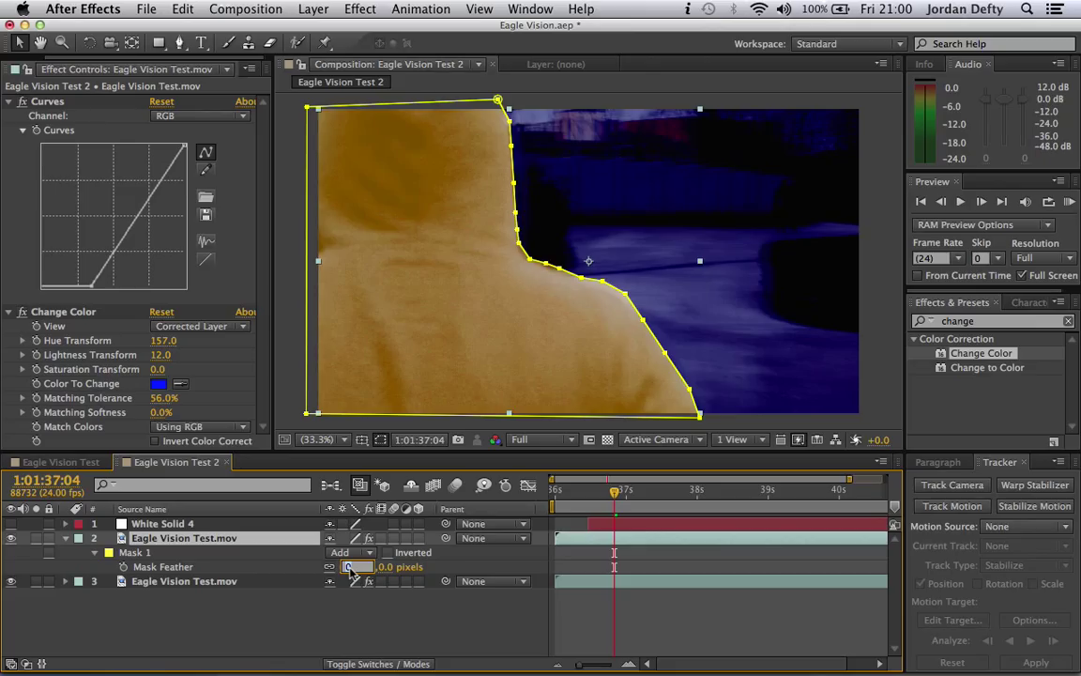
pyautogui.write('74')
pyautogui.press('Return')
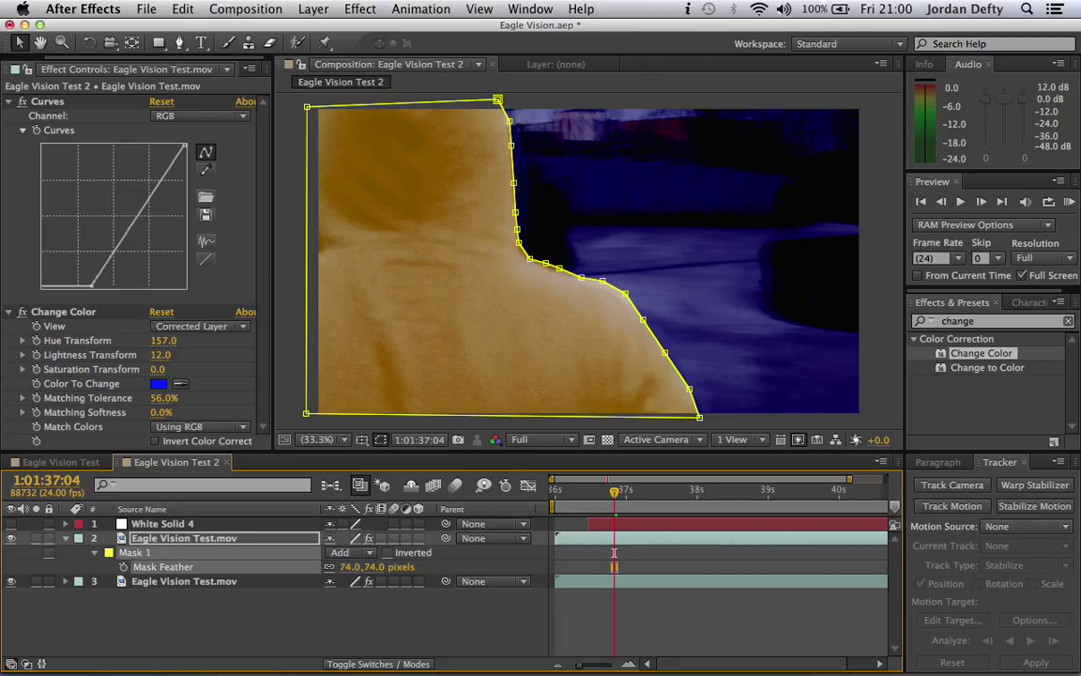
pyautogui.click(347, 645)
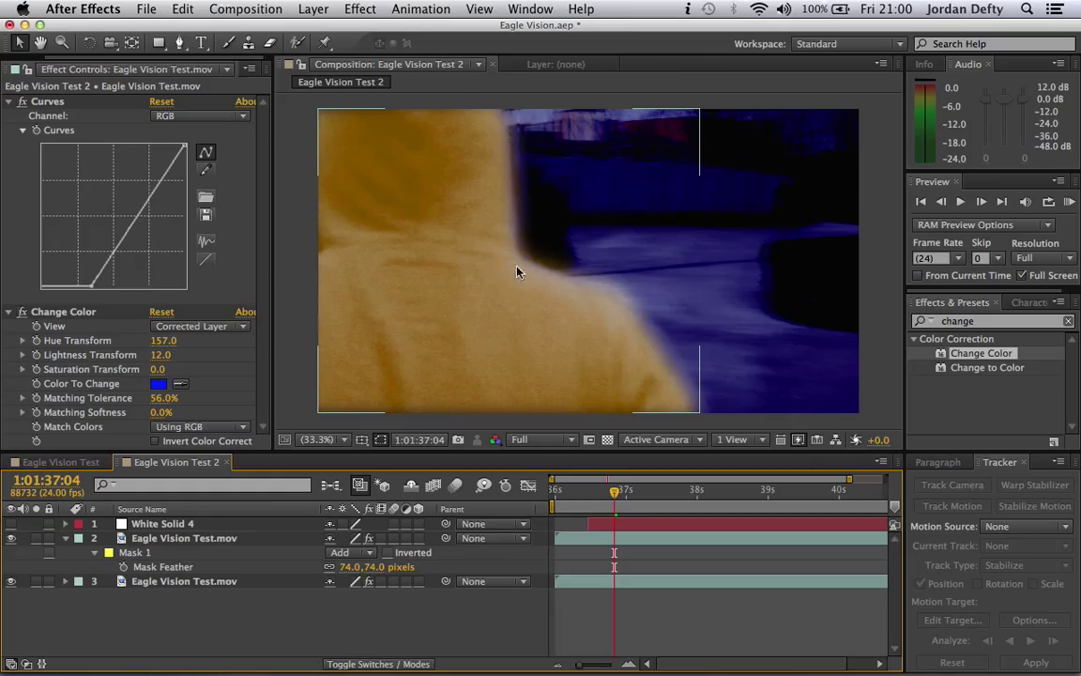
pyautogui.click(66, 537)
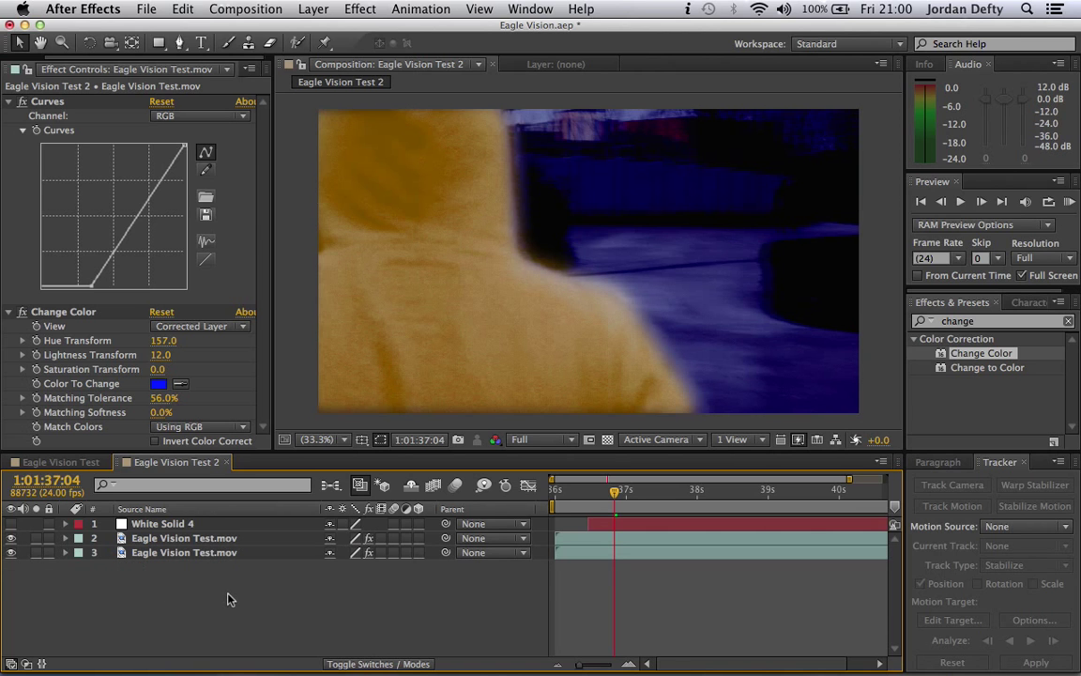
# - Search for 'glow' and apply the Glow effect to the masked figure layer
pyautogui.click(938, 322)
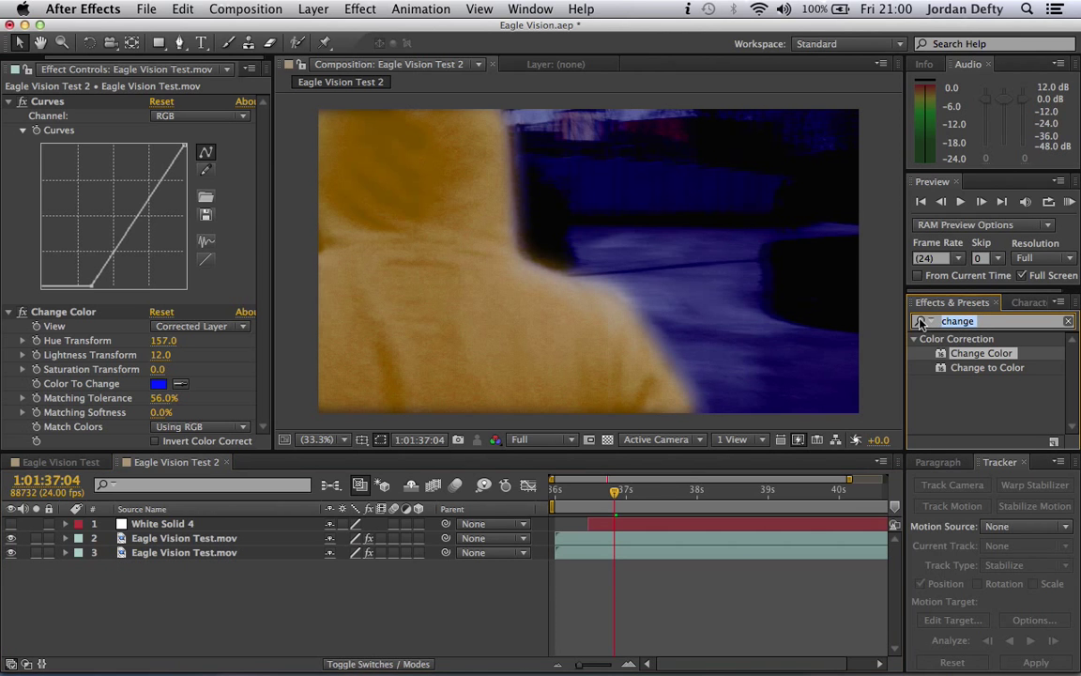
pyautogui.write('glow')
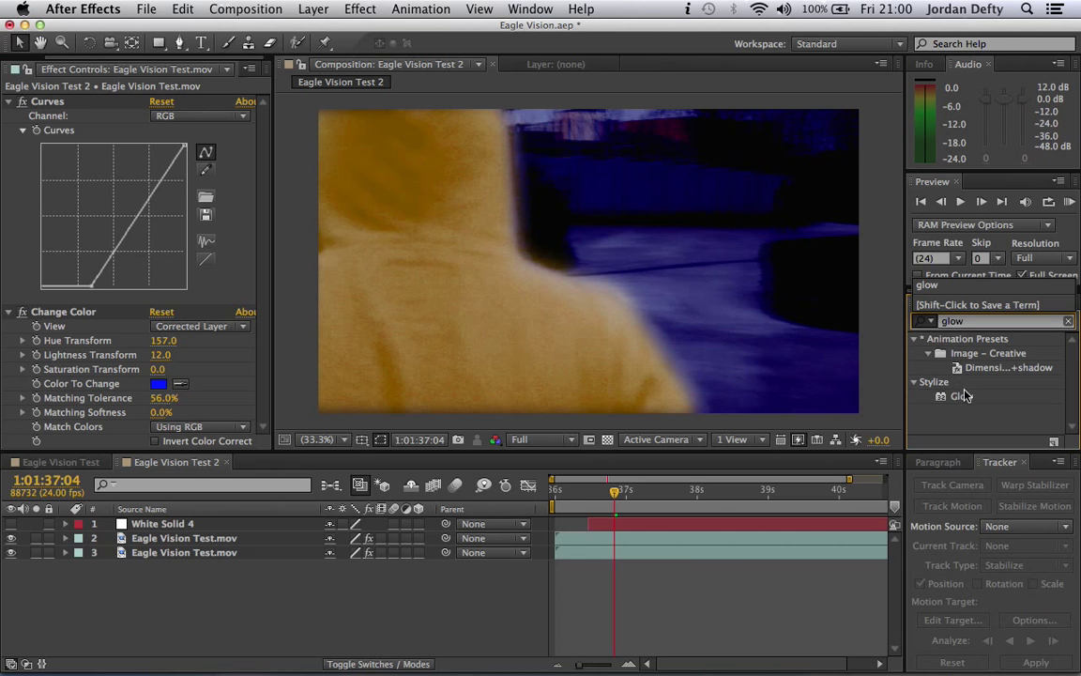
pyautogui.moveTo(962, 396); pyautogui.dragTo(234, 542)
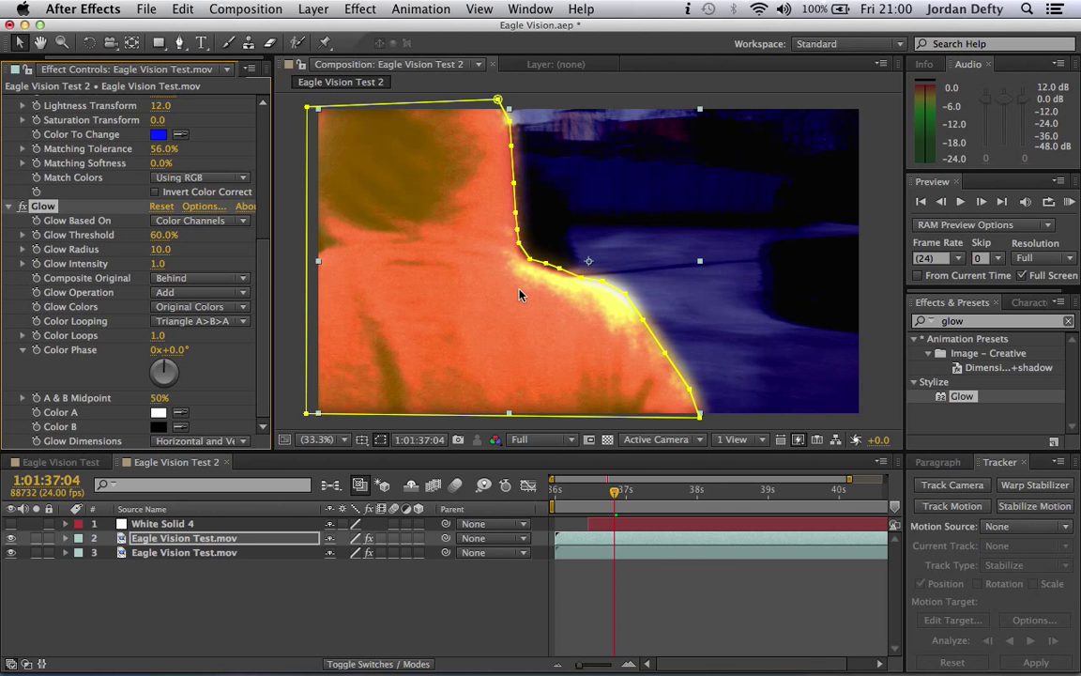
pyautogui.click(264, 611)
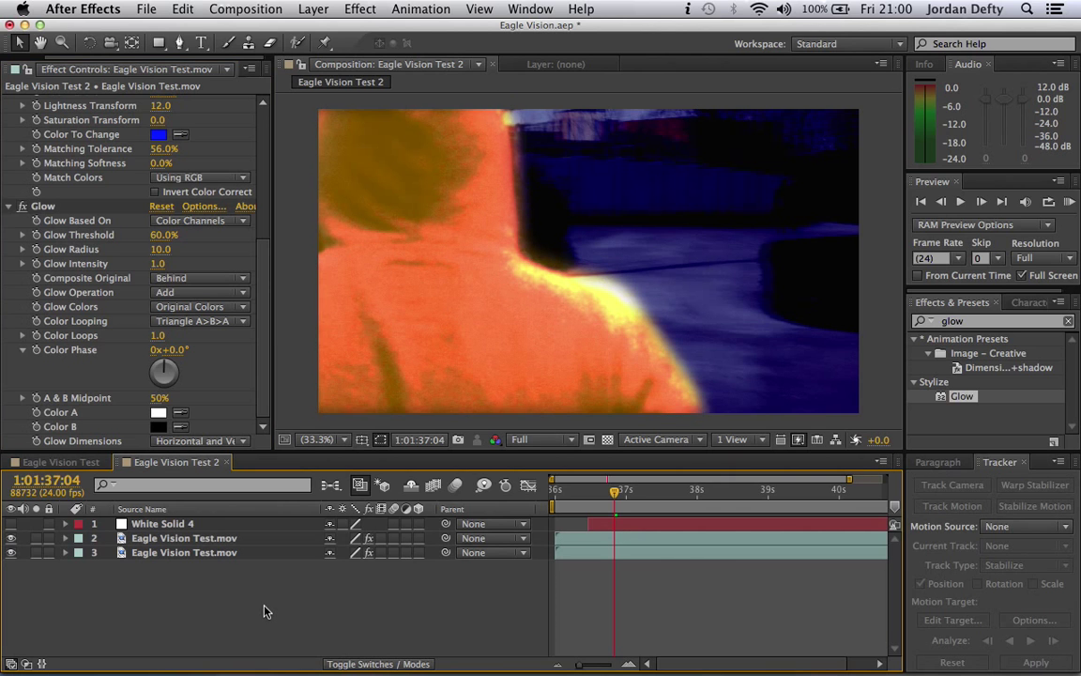
pyautogui.click(223, 540)
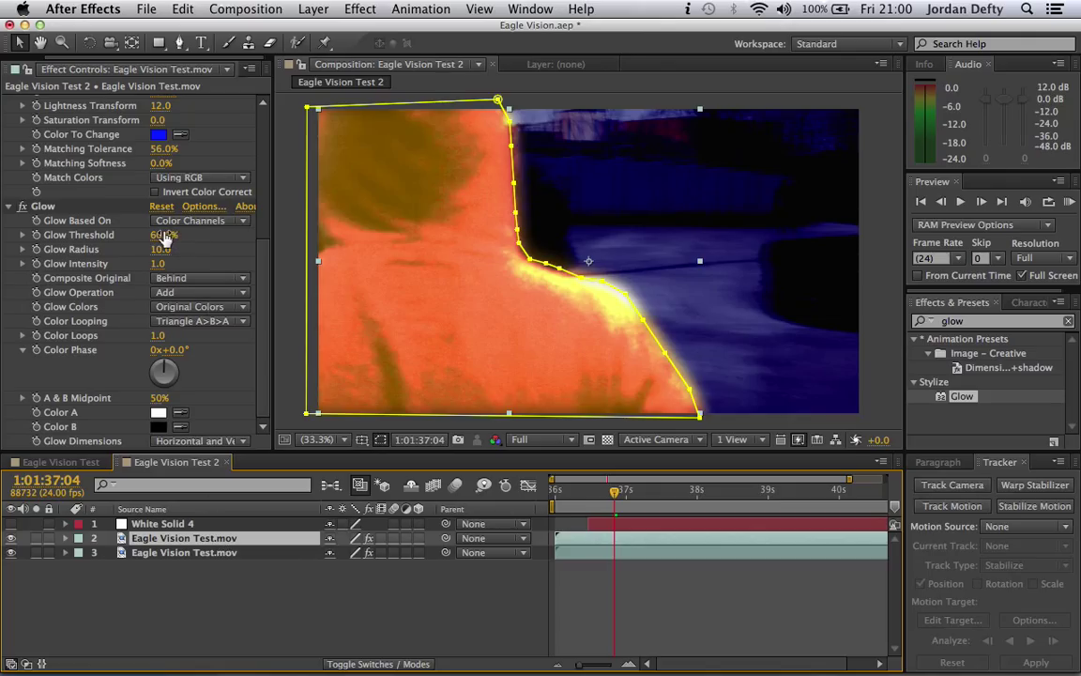
# - Adjust the Glow to threshold 58%, radius 43 and intensity 0.5
pyautogui.moveTo(165, 237); pyautogui.dragTo(190, 234)
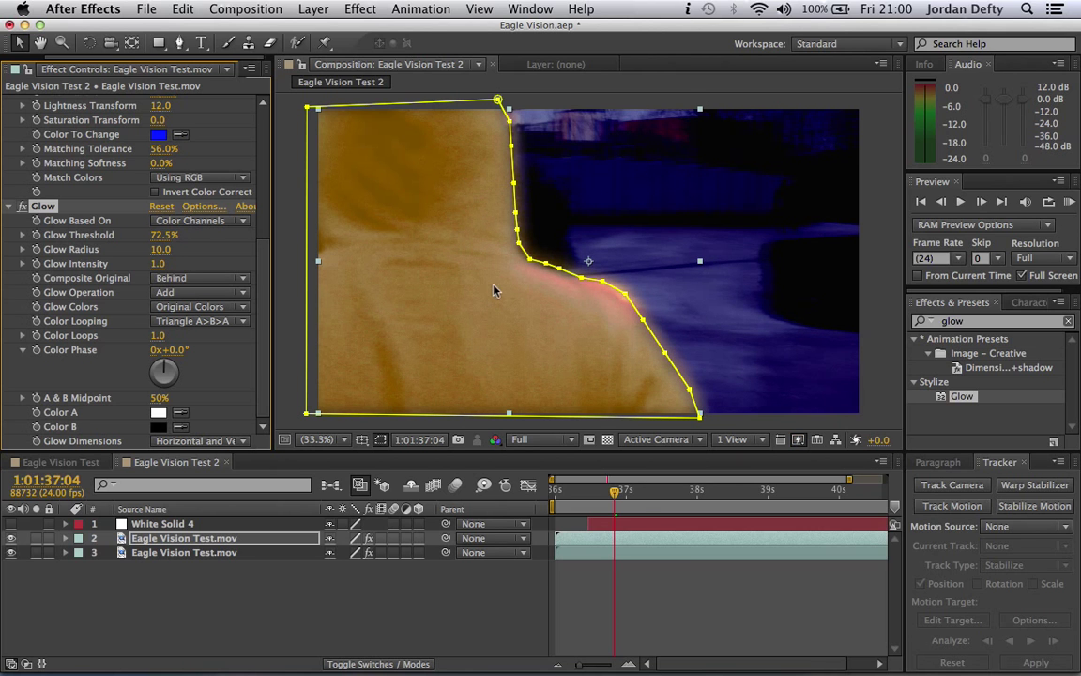
pyautogui.moveTo(159, 249); pyautogui.dragTo(218, 248)
pyautogui.moveTo(161, 236); pyautogui.dragTo(230, 262)
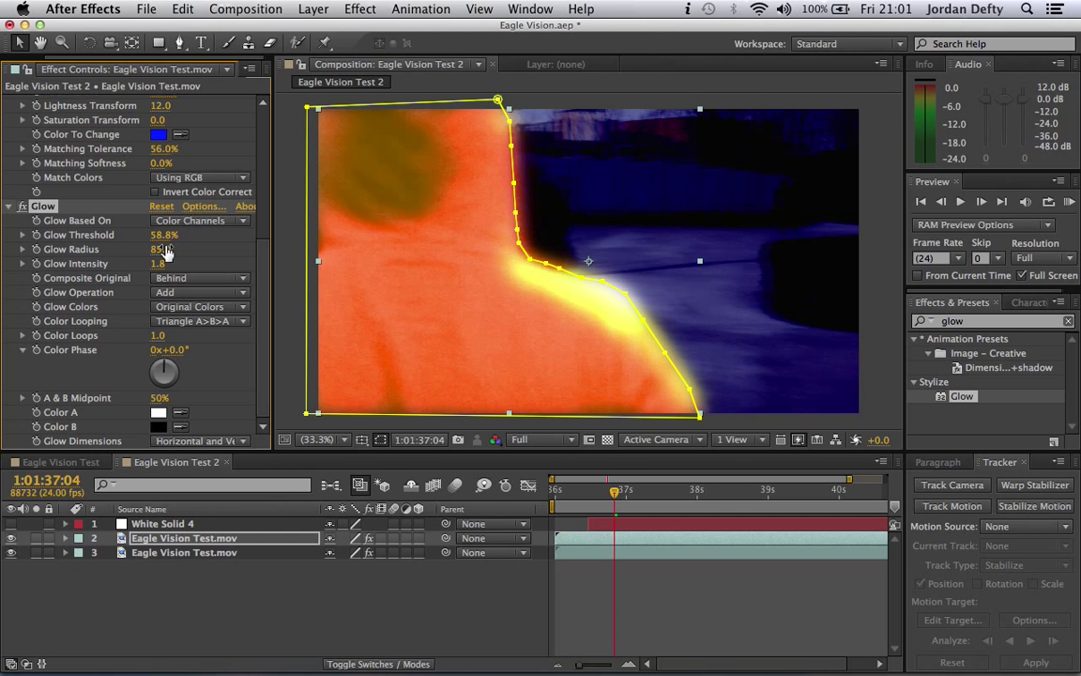
pyautogui.moveTo(160, 249); pyautogui.dragTo(171, 226)
pyautogui.click(285, 593)
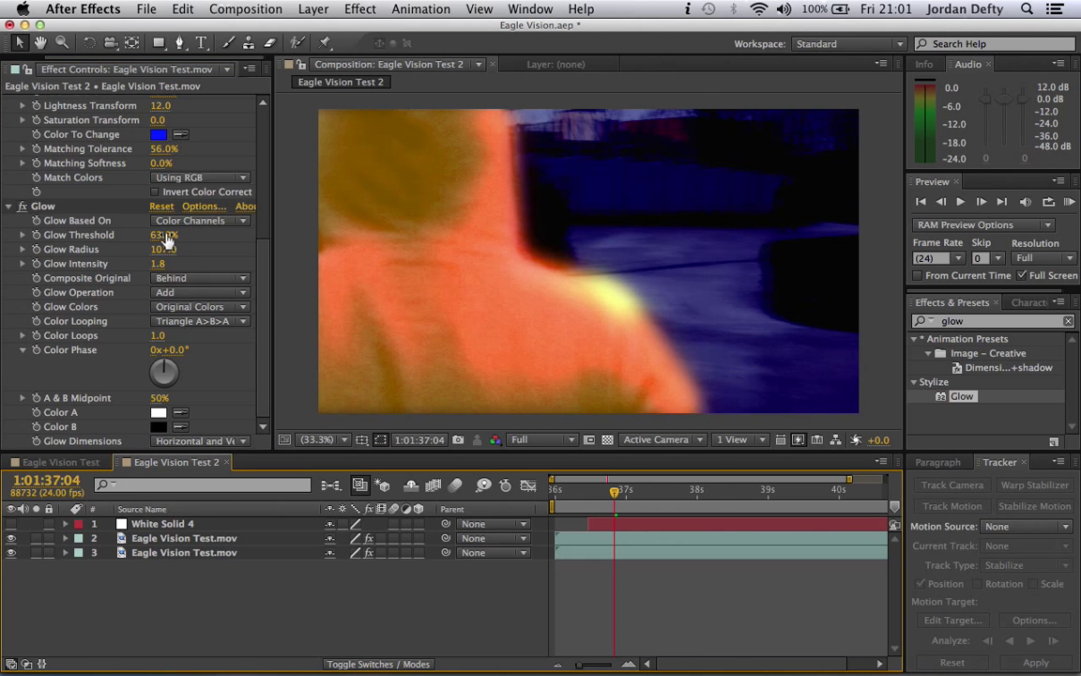
pyautogui.moveTo(169, 234); pyautogui.dragTo(31, 264)
pyautogui.click(294, 612)
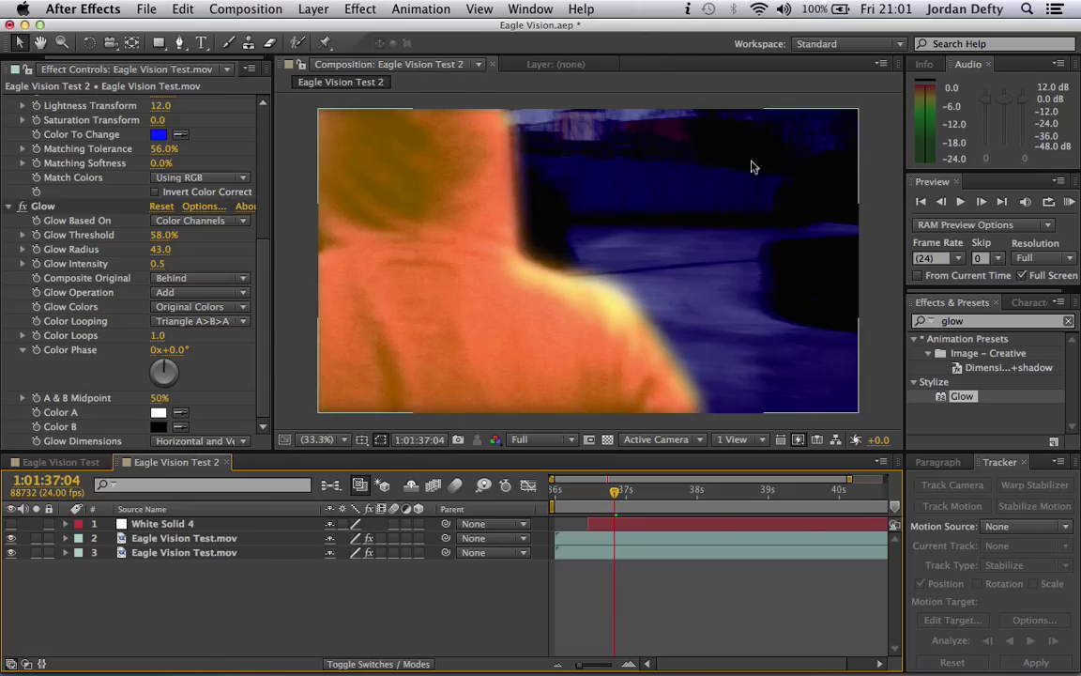
# - Duplicate the lower footage layer and drag its Curves bottom point left to brighten it
pyautogui.click(220, 553)
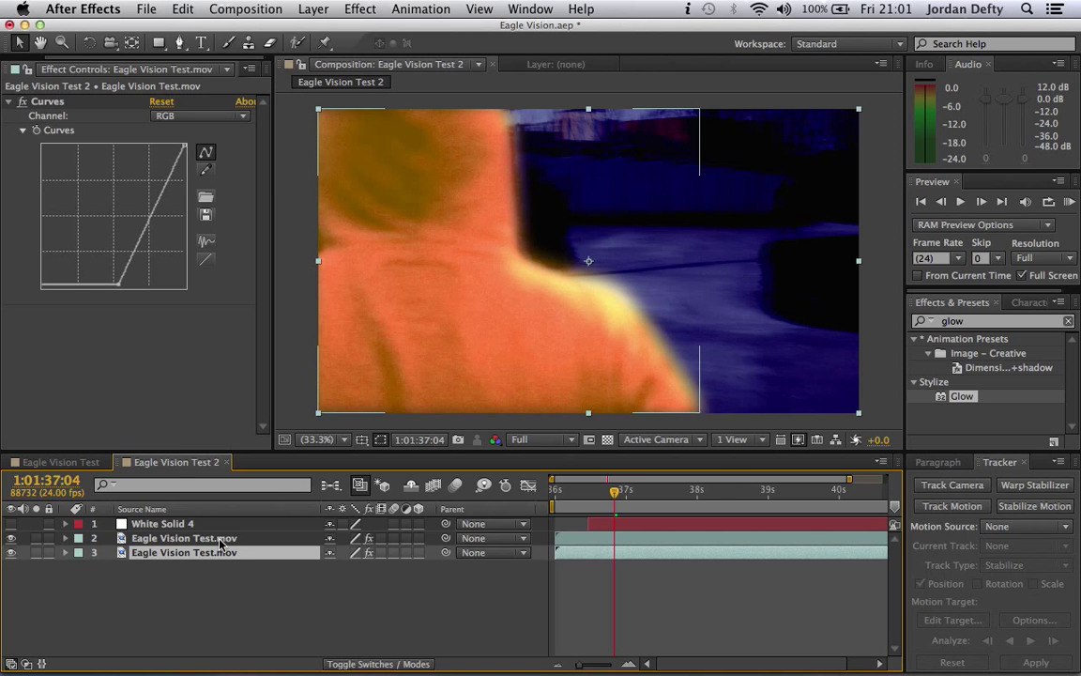
pyautogui.press('super+d')
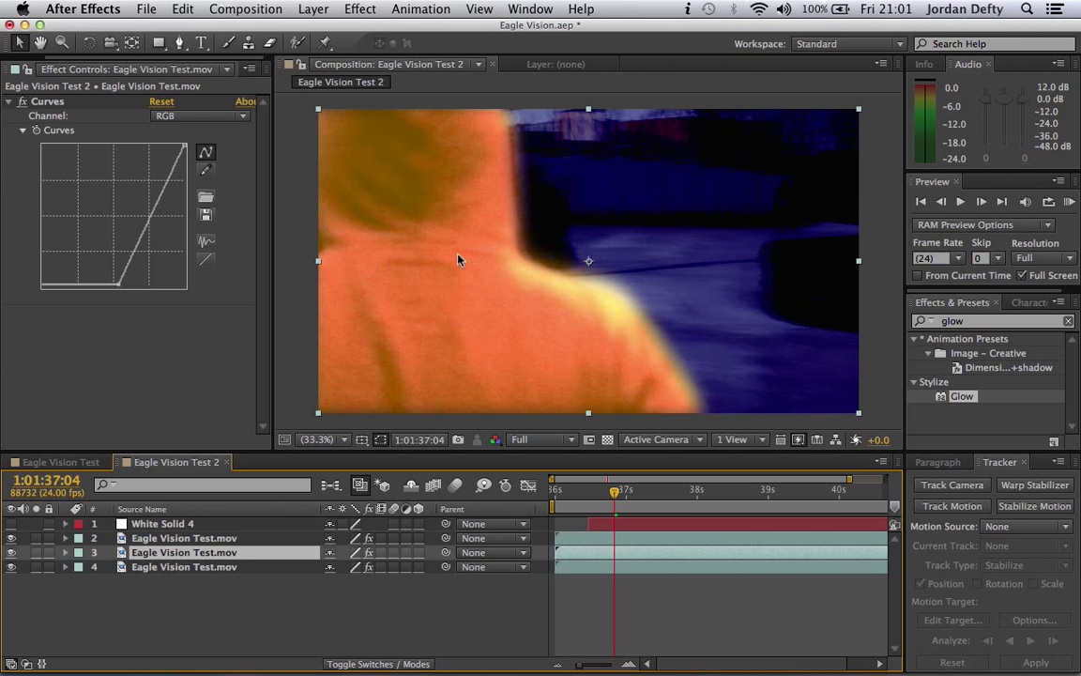
pyautogui.moveTo(120, 284); pyautogui.dragTo(88, 281)
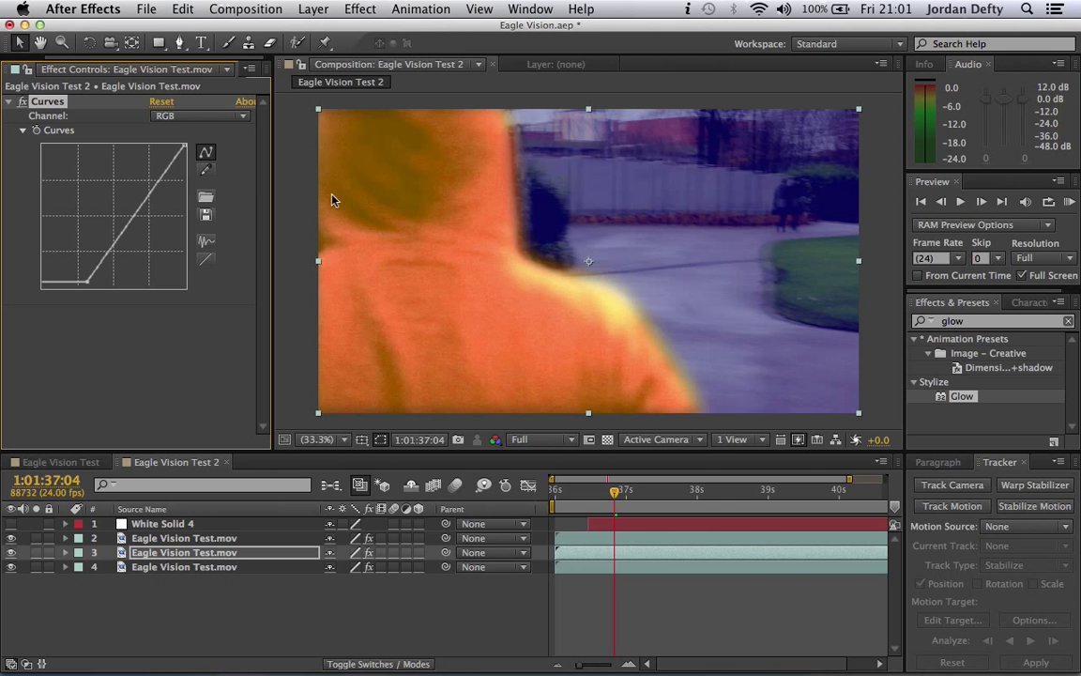
# - Draw a closed Pen-tool mask around the small distant target at the upper right
pyautogui.click(178, 42)
pyautogui.click(759, 223)
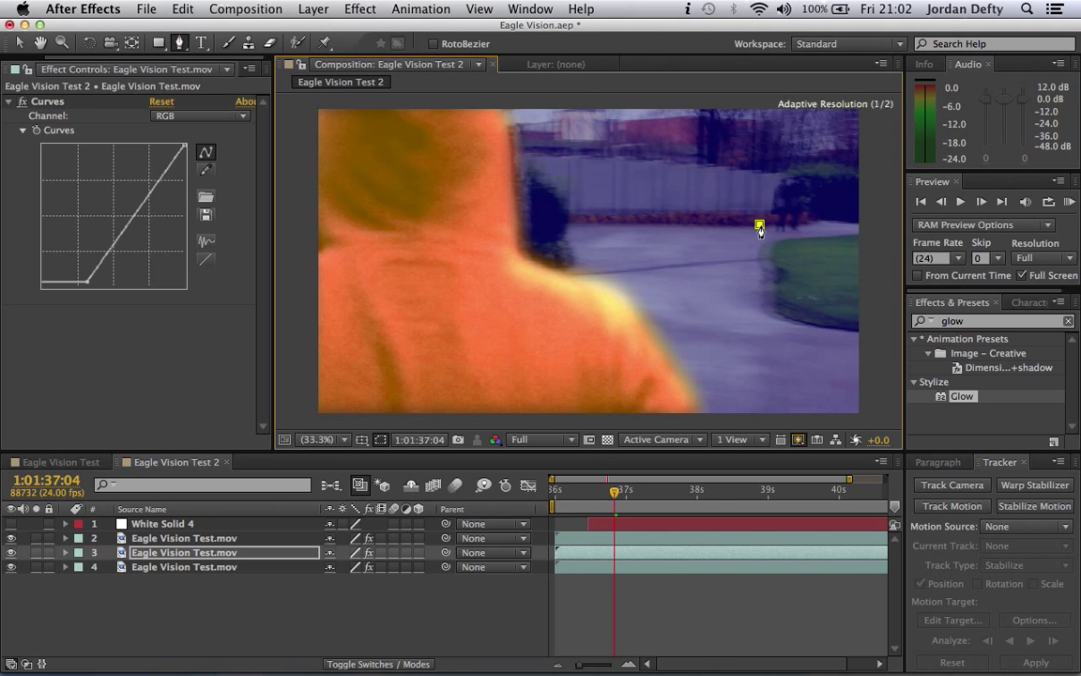
pyautogui.click(770, 177)
pyautogui.click(797, 175)
pyautogui.click(816, 172)
pyautogui.click(815, 190)
pyautogui.click(811, 219)
pyautogui.click(800, 231)
pyautogui.click(785, 231)
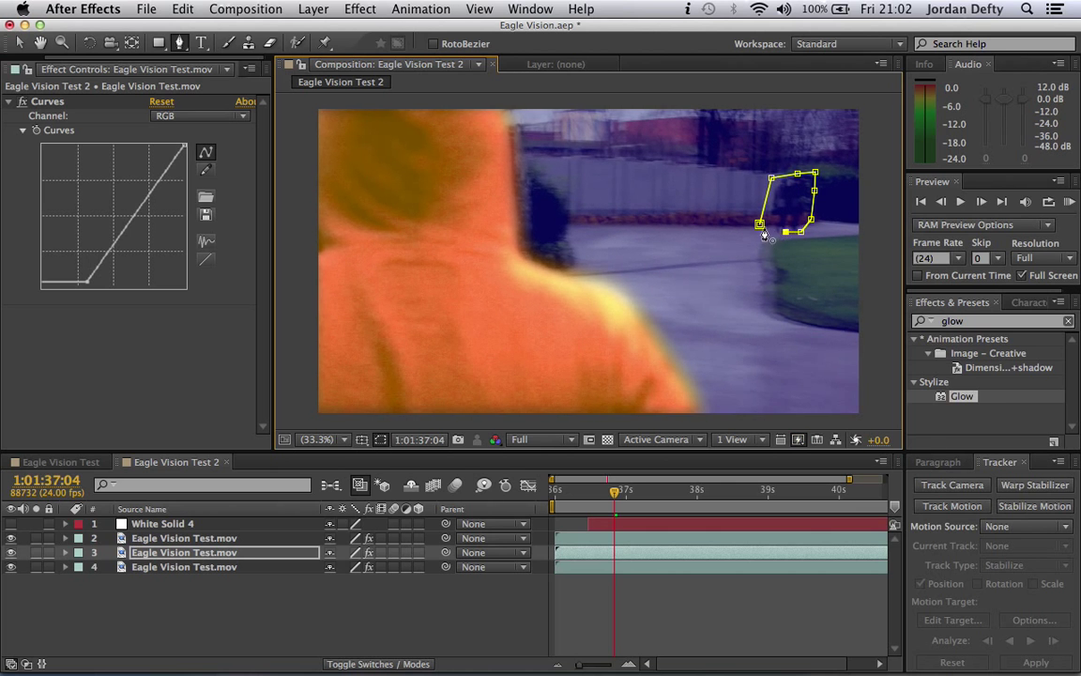
pyautogui.click(760, 224)
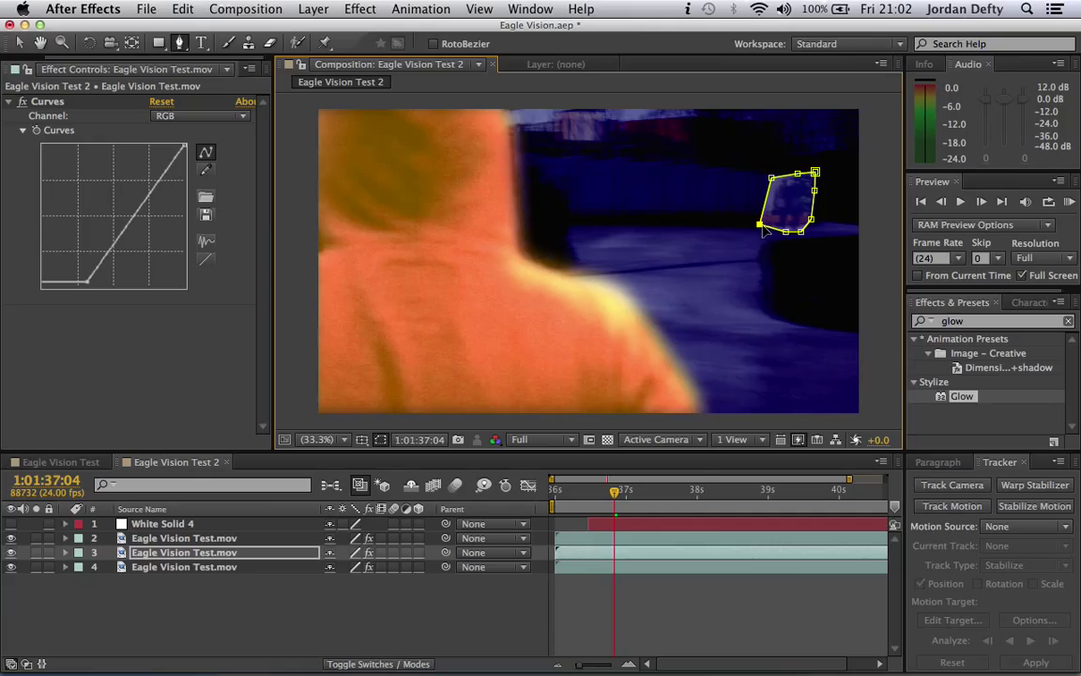
pyautogui.moveTo(759, 223); pyautogui.dragTo(772, 224)
pyautogui.click(333, 593)
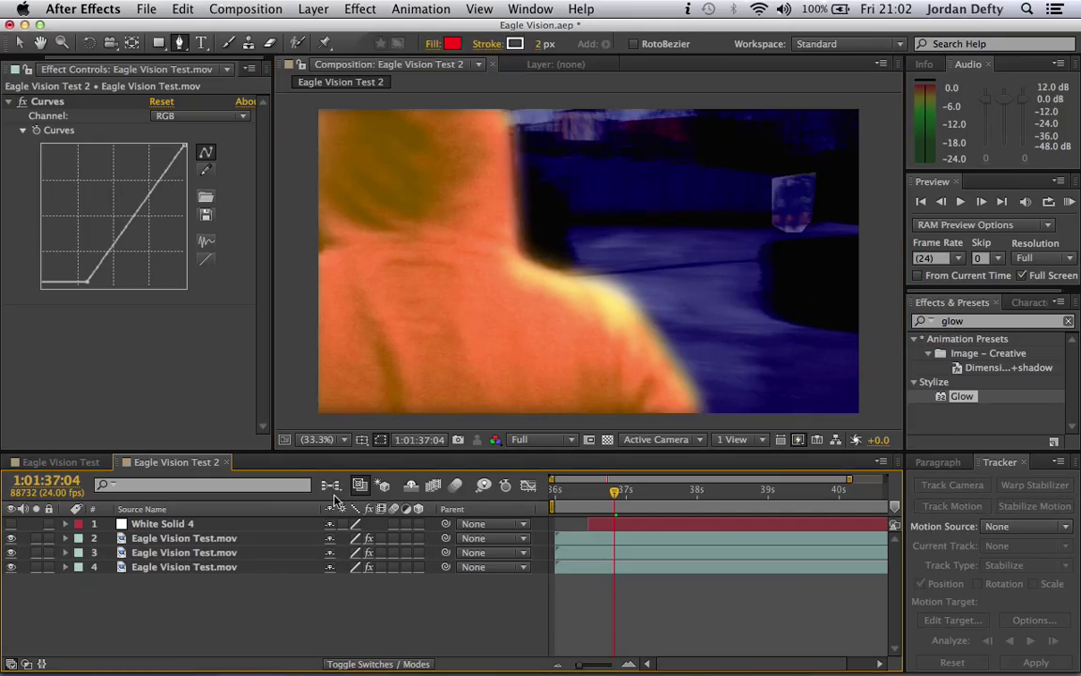
pyautogui.click(237, 539)
pyautogui.click(231, 554)
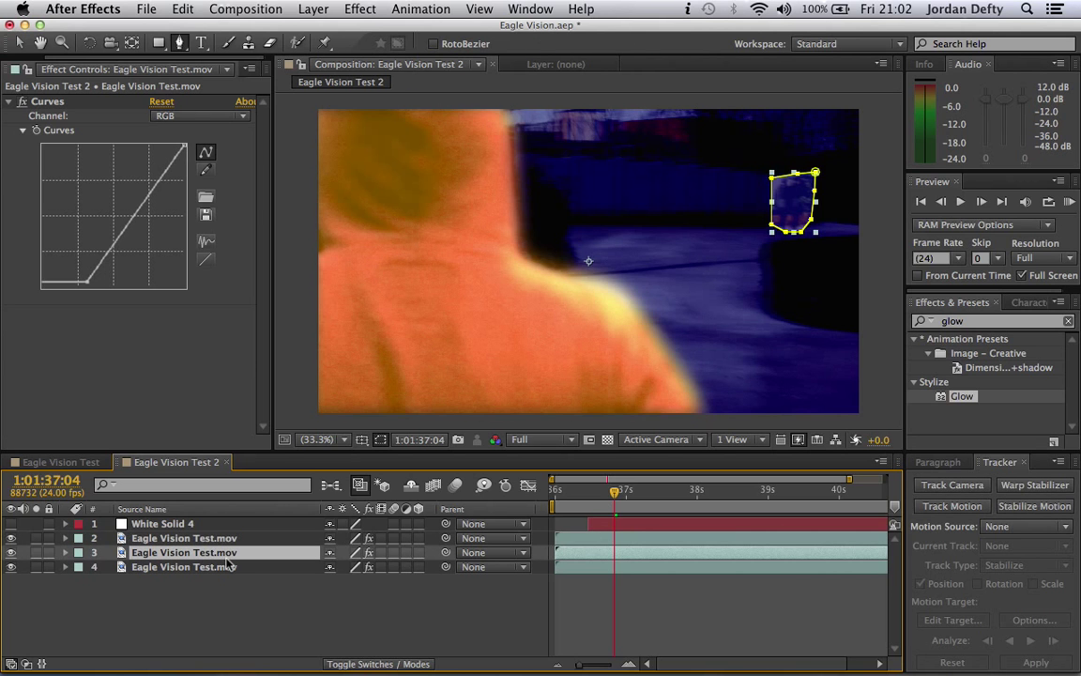
# - Feather the target's mask by 32 pixels
pyautogui.press('f')
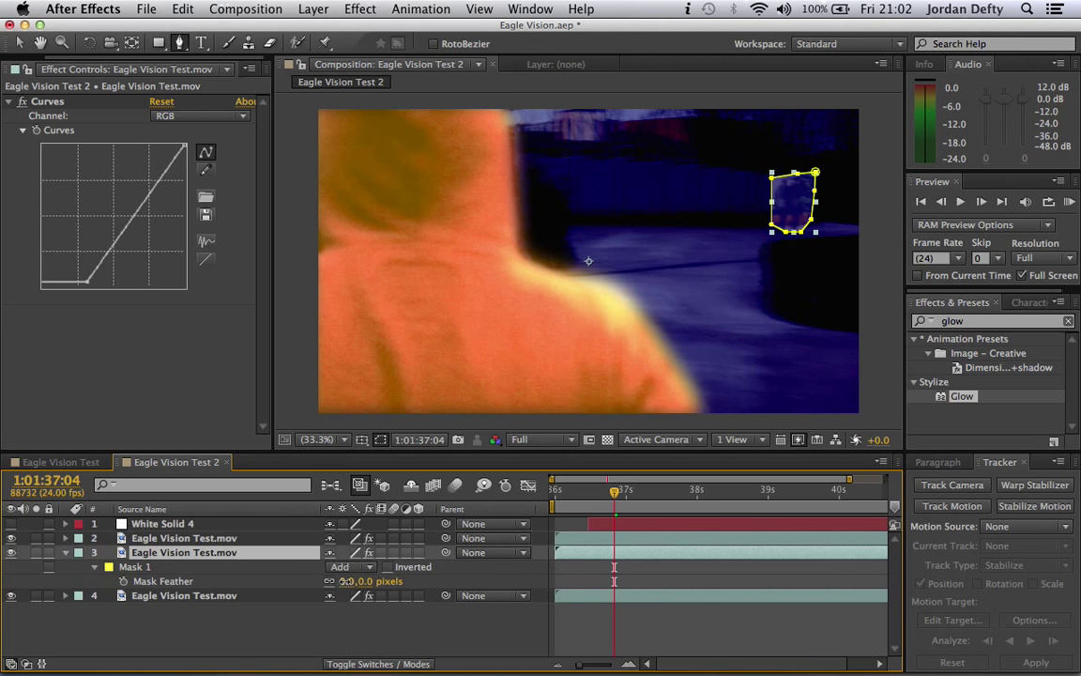
pyautogui.moveTo(343, 582); pyautogui.dragTo(364, 574)
pyautogui.click(338, 620)
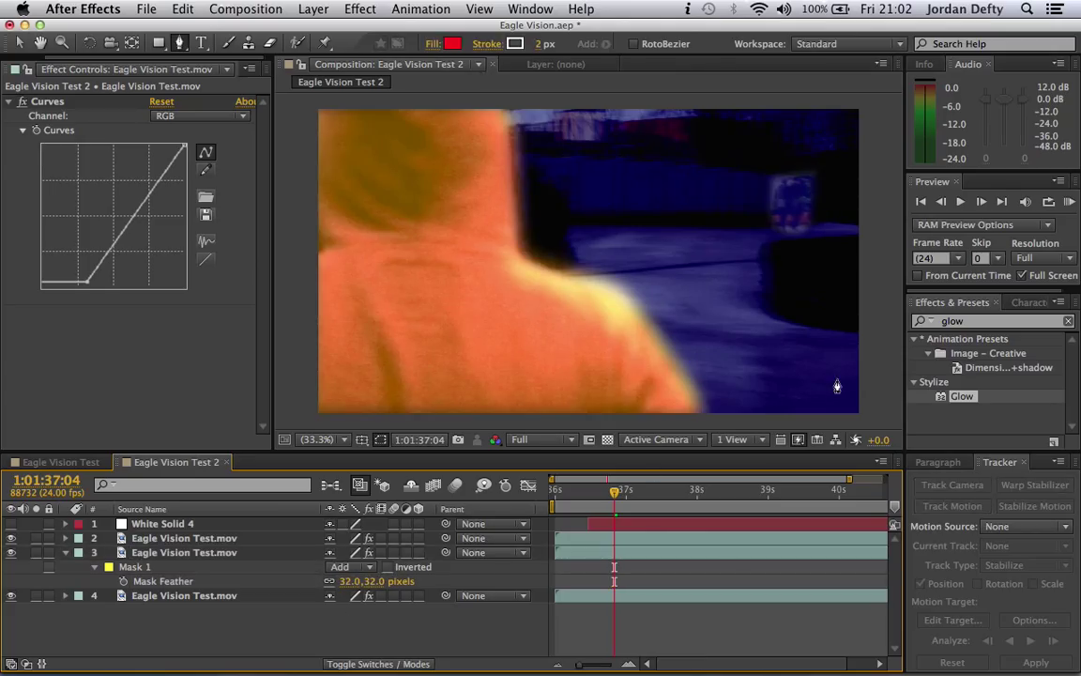
# - Apply Change Color to the target layer, then widen its matching tolerance and shift the hue
pyautogui.click(921, 323)
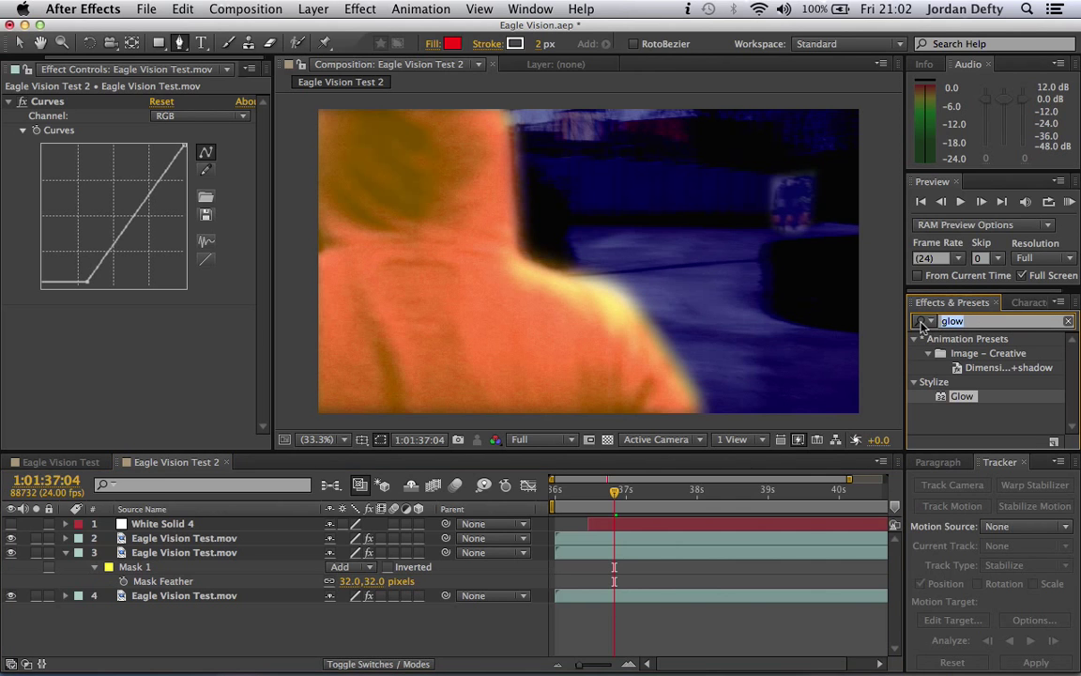
pyautogui.write('change col')
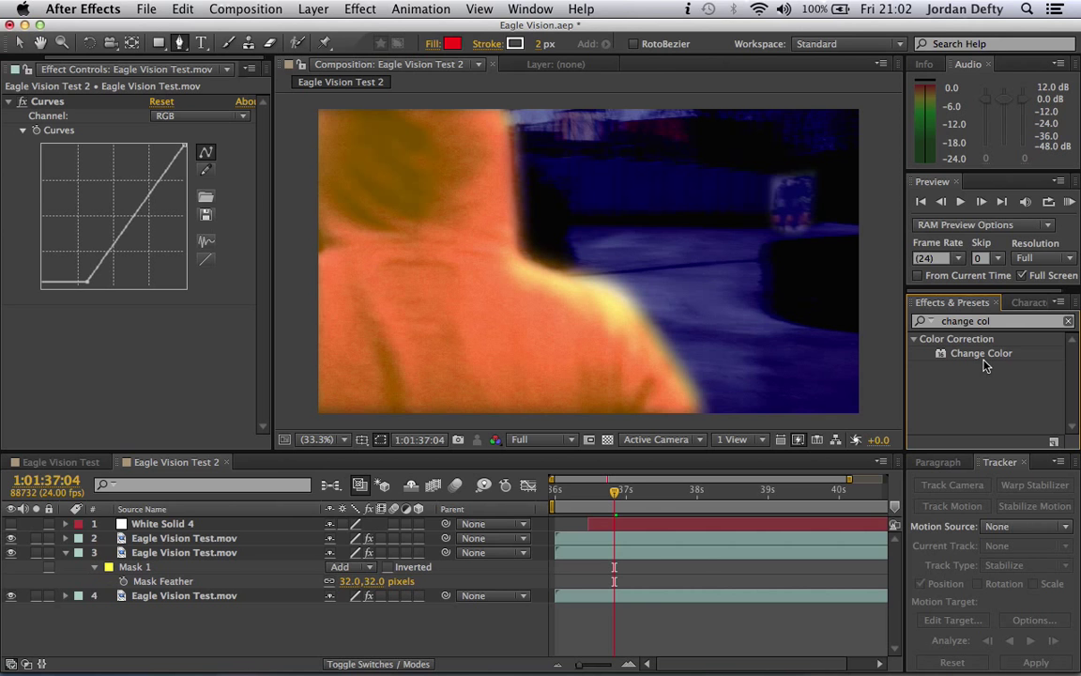
pyautogui.moveTo(982, 357); pyautogui.dragTo(209, 555)
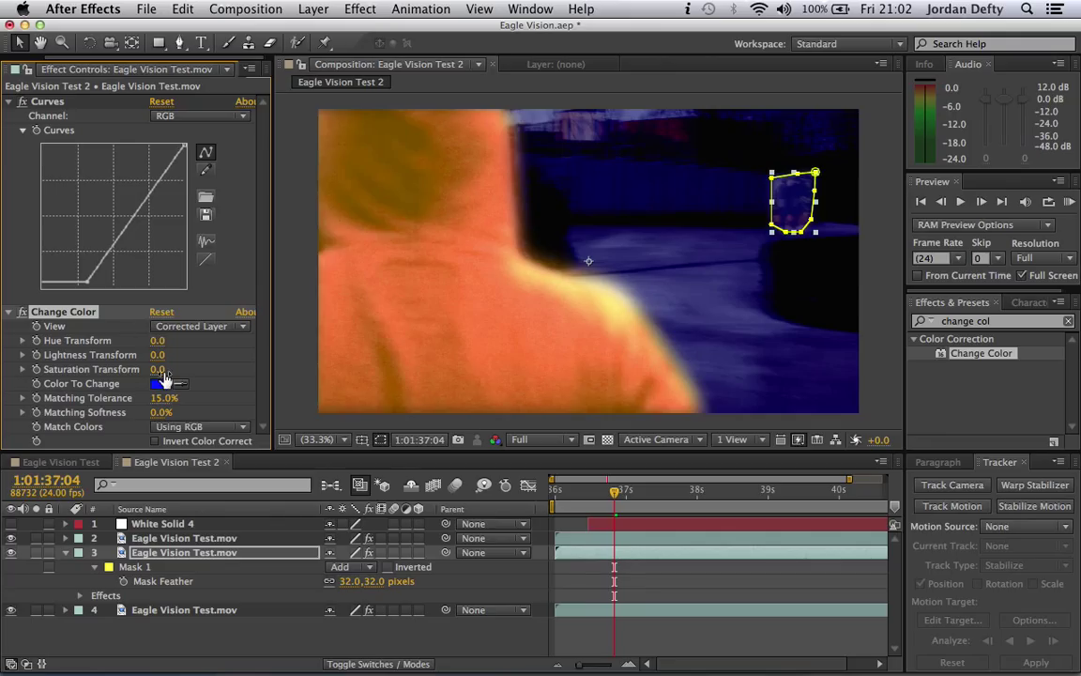
pyautogui.moveTo(165, 400); pyautogui.dragTo(204, 399)
pyautogui.moveTo(158, 340); pyautogui.dragTo(241, 340)
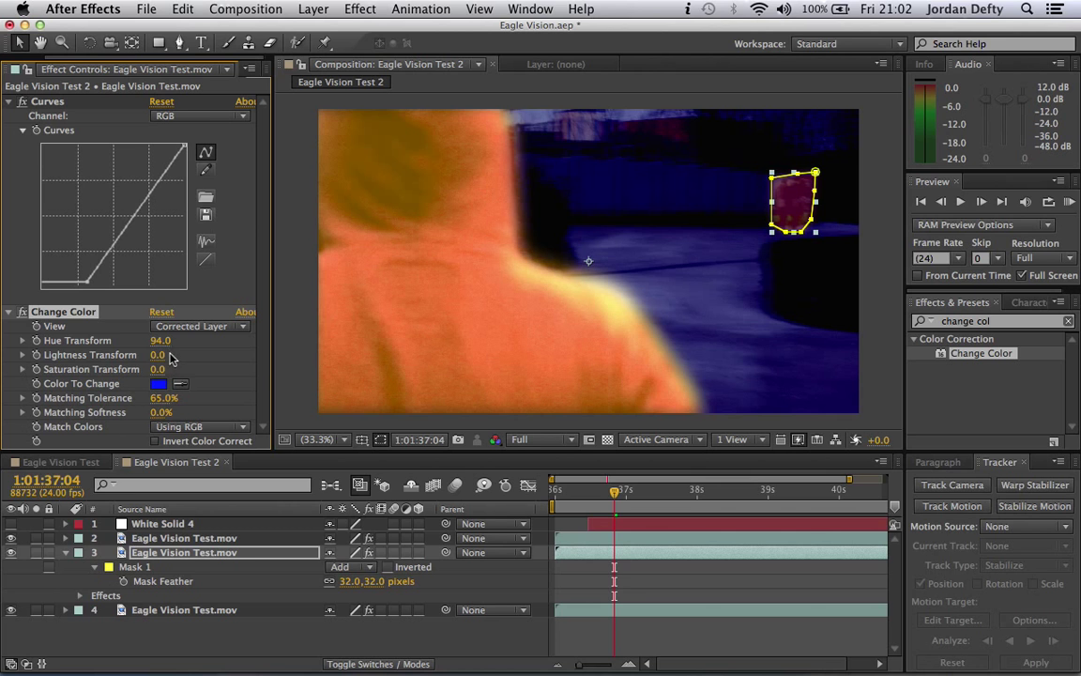
# - Tune Change Color to Hue 102, Lightness 7 and Saturation 7 so the target turns red
pyautogui.moveTo(156, 355); pyautogui.dragTo(164, 355)
pyautogui.moveTo(182, 657)
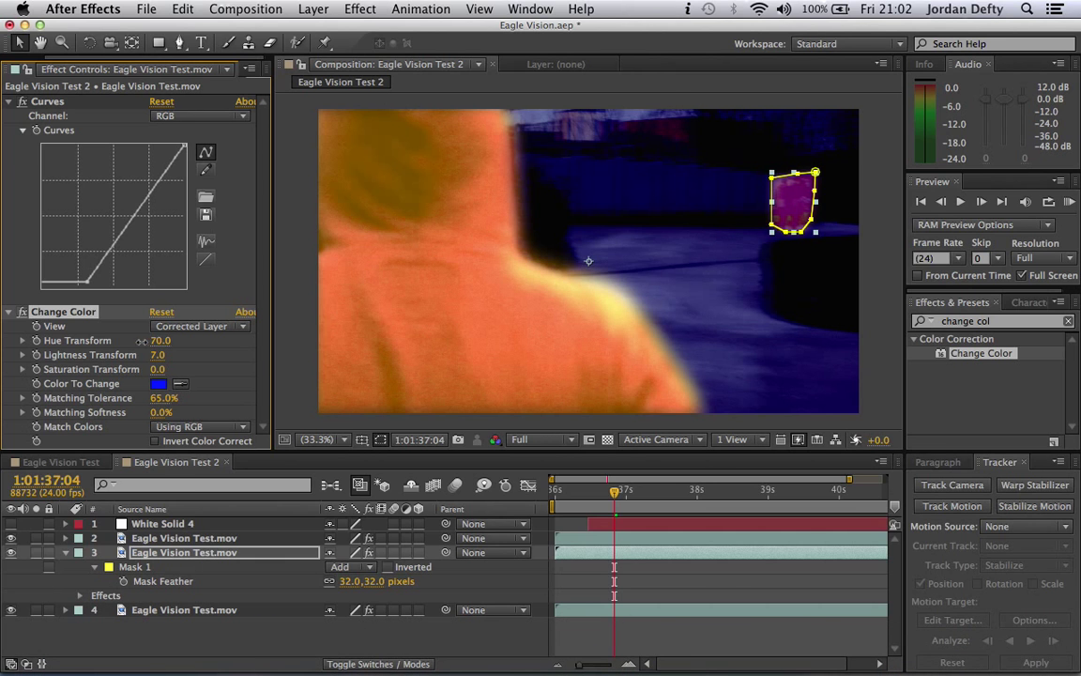
pyautogui.moveTo(105, 340); pyautogui.dragTo(150, 340)
pyautogui.click(197, 630)
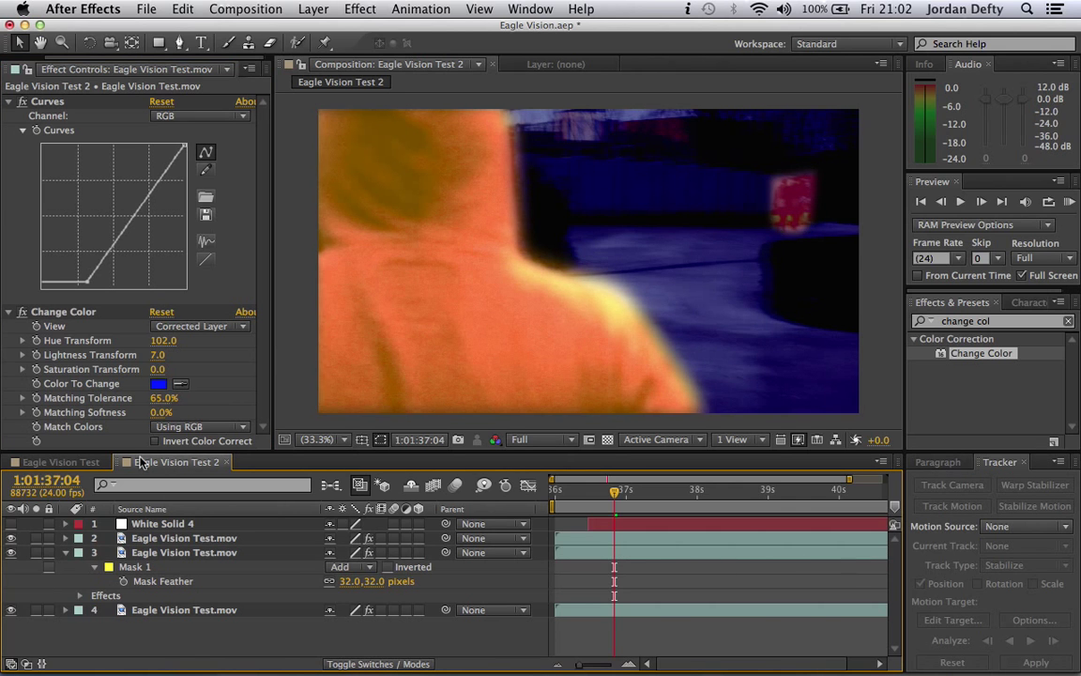
pyautogui.moveTo(156, 369); pyautogui.dragTo(166, 368)
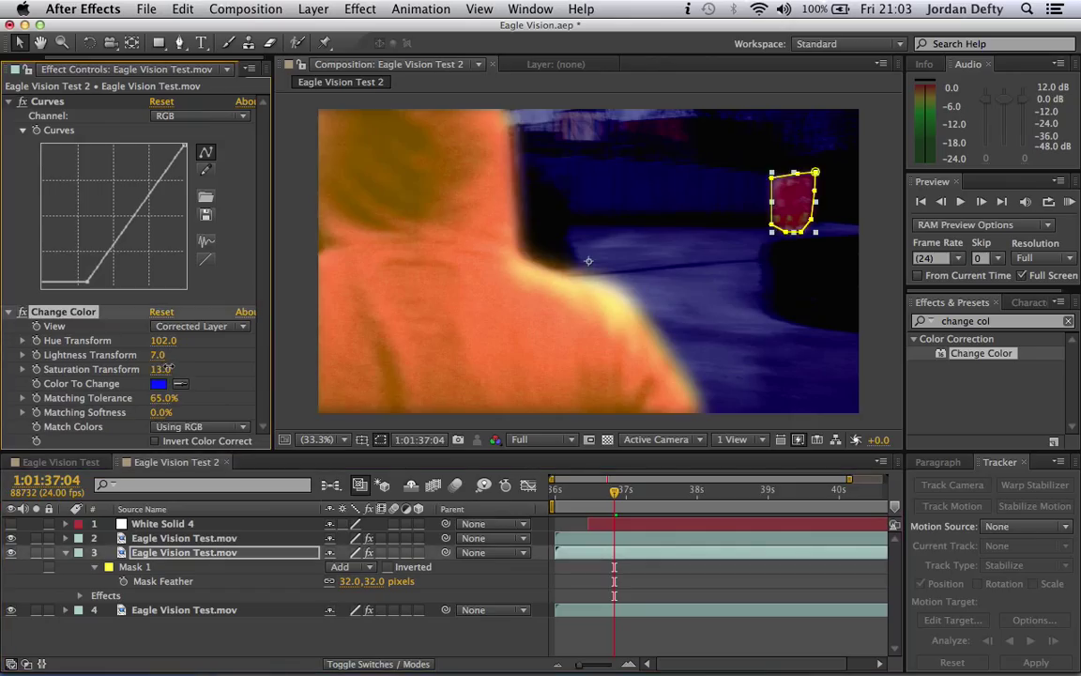
pyautogui.click(241, 622)
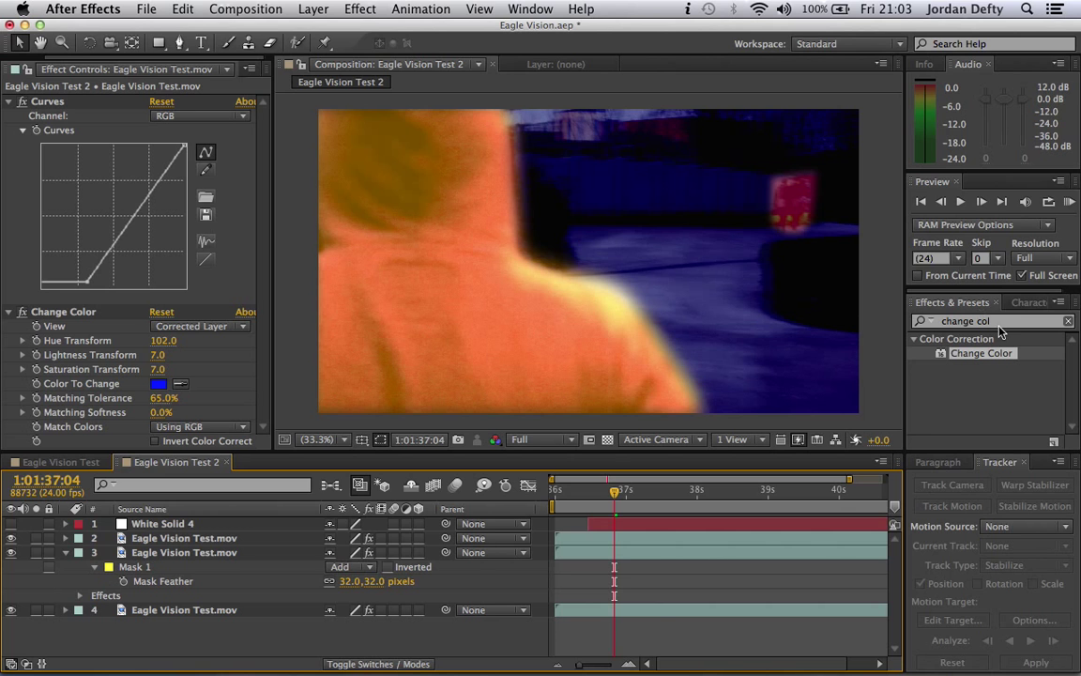
# - Add Glow to layer 3 with threshold 51.4%, radius 54.0 and intensity 1.4
pyautogui.click(918, 319)
pyautogui.write('glow')
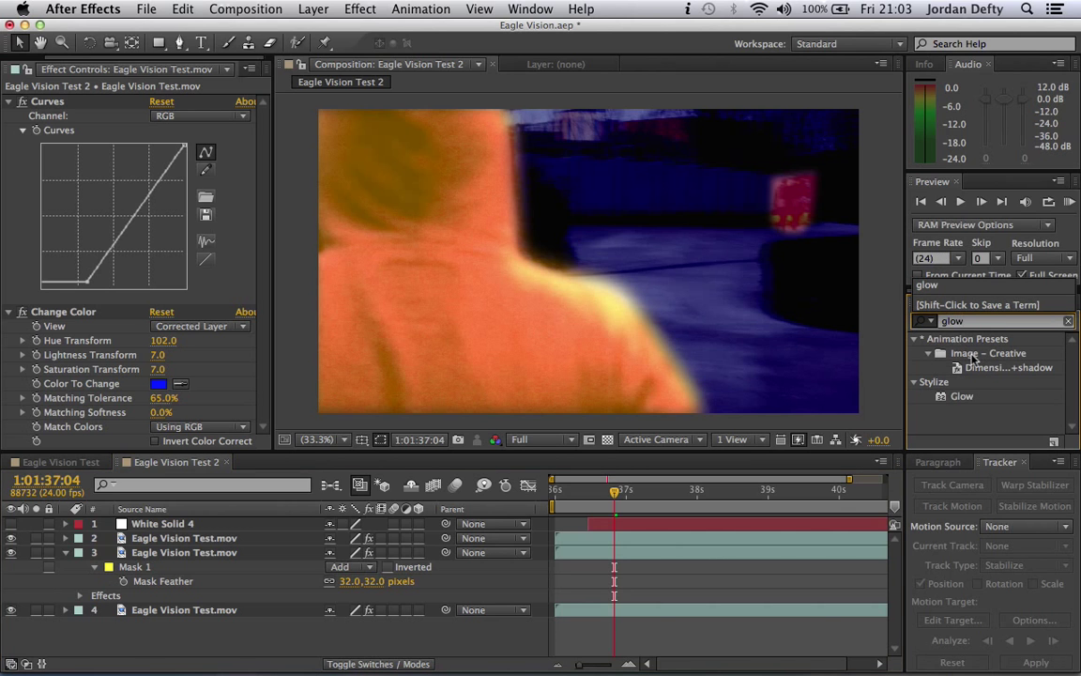
pyautogui.moveTo(971, 402); pyautogui.dragTo(215, 561)
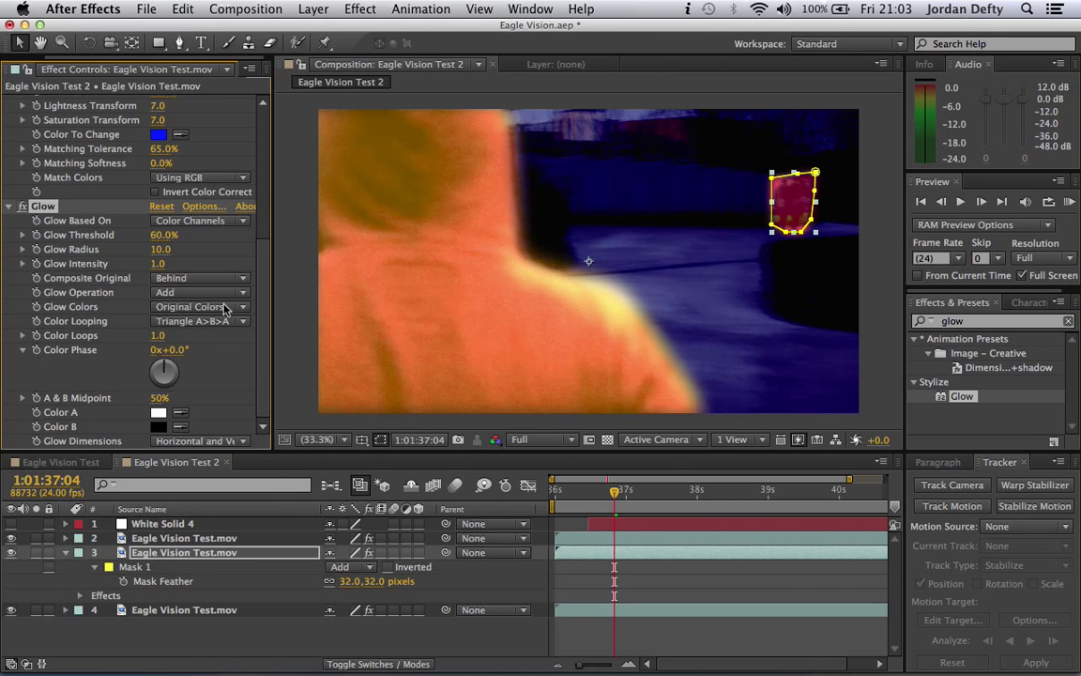
pyautogui.moveTo(164, 240); pyautogui.dragTo(140, 228)
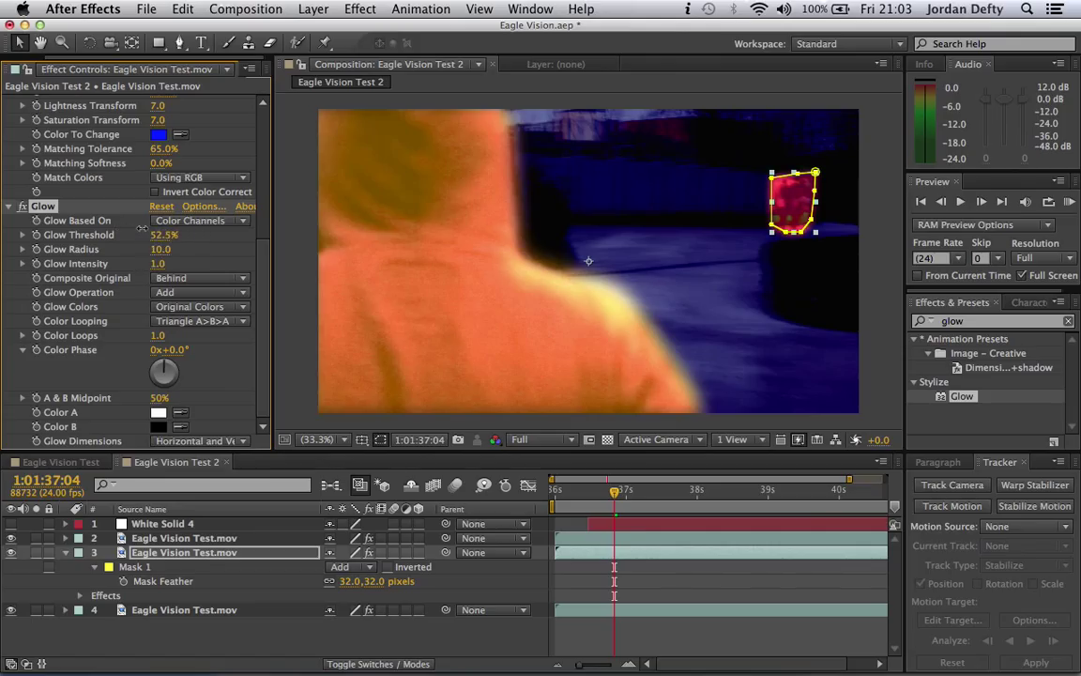
pyautogui.click(238, 654)
pyautogui.moveTo(155, 263); pyautogui.dragTo(212, 258)
pyautogui.click(216, 622)
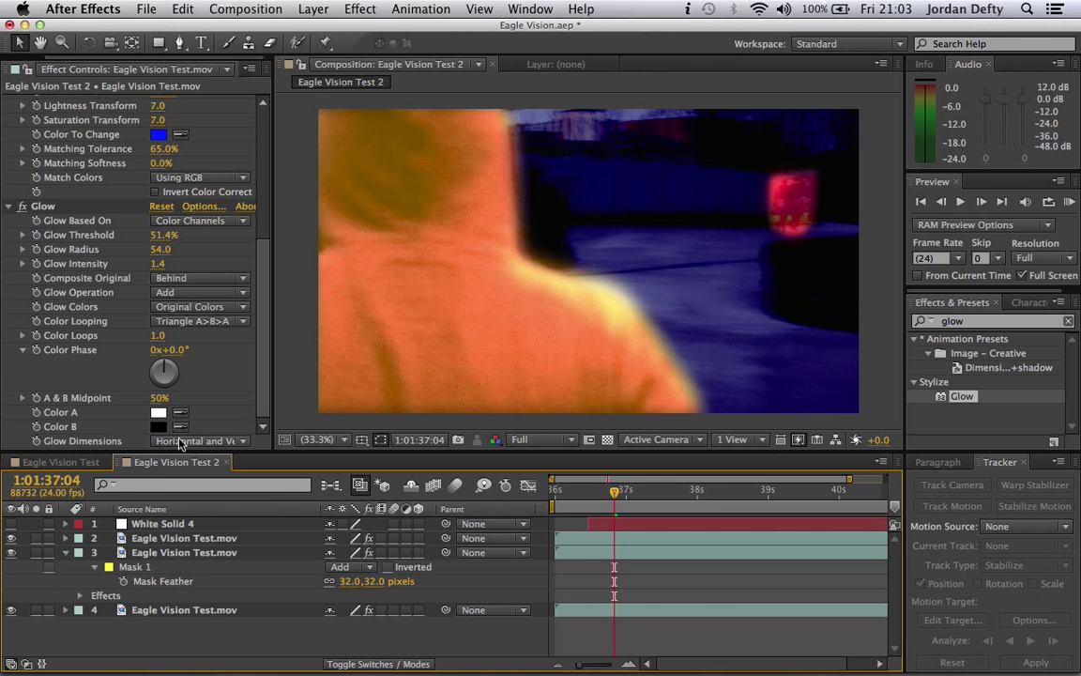
pyautogui.click(67, 570)
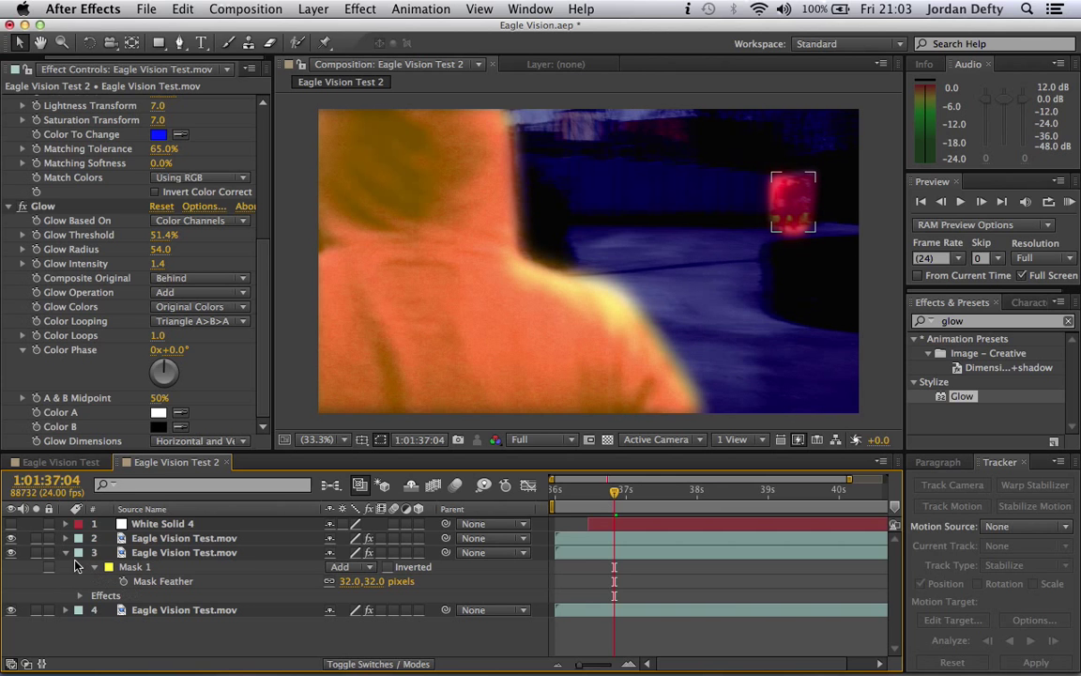
pyautogui.click(66, 554)
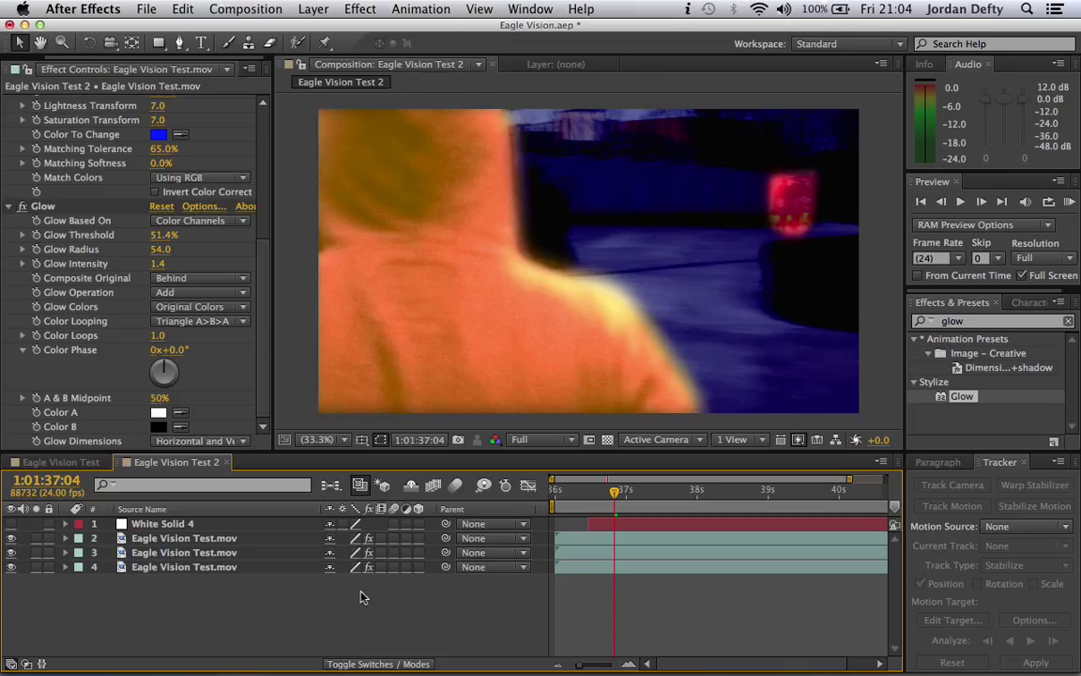
# - Set a Mask Path keyframe on the figure layer and advance one frame
pyautogui.click(165, 553)
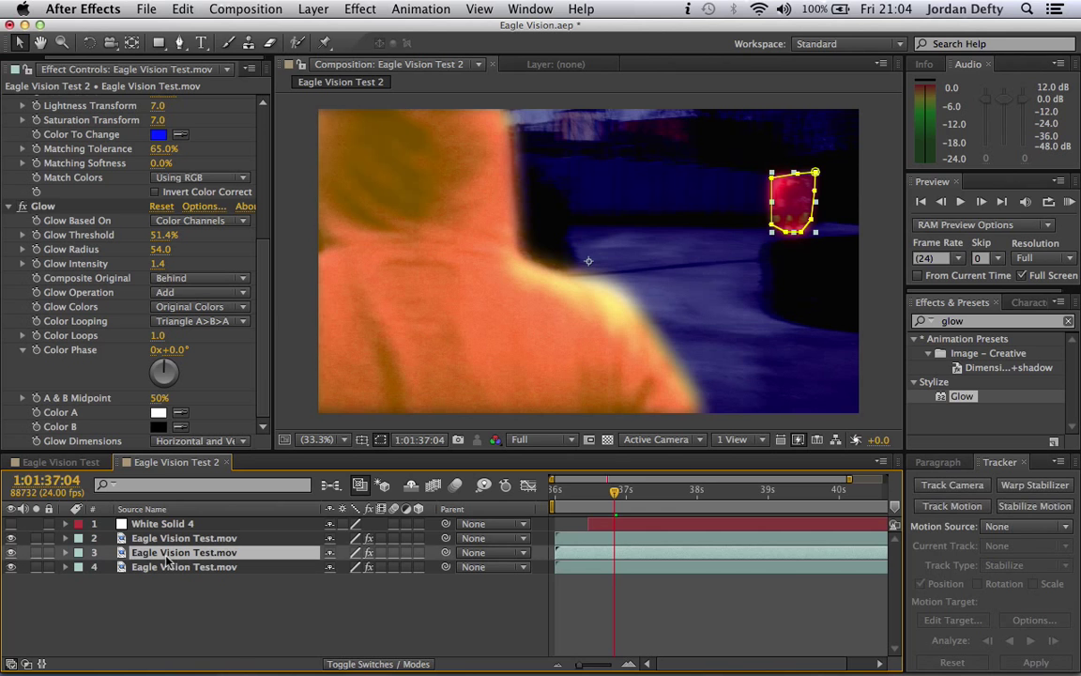
pyautogui.click(169, 539)
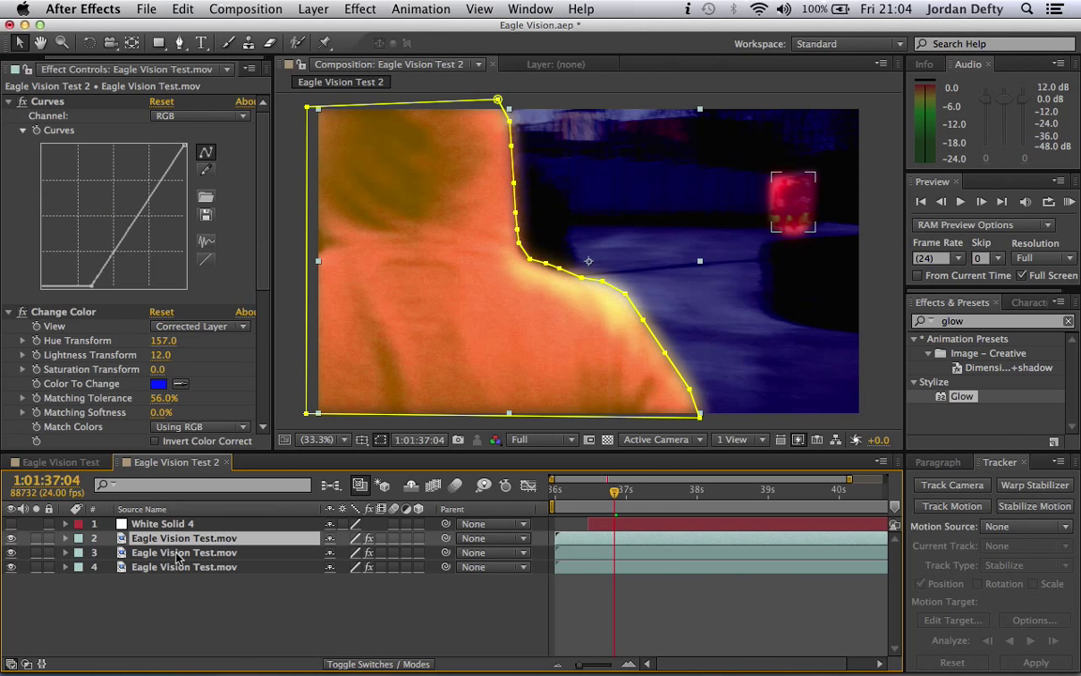
pyautogui.press('m')
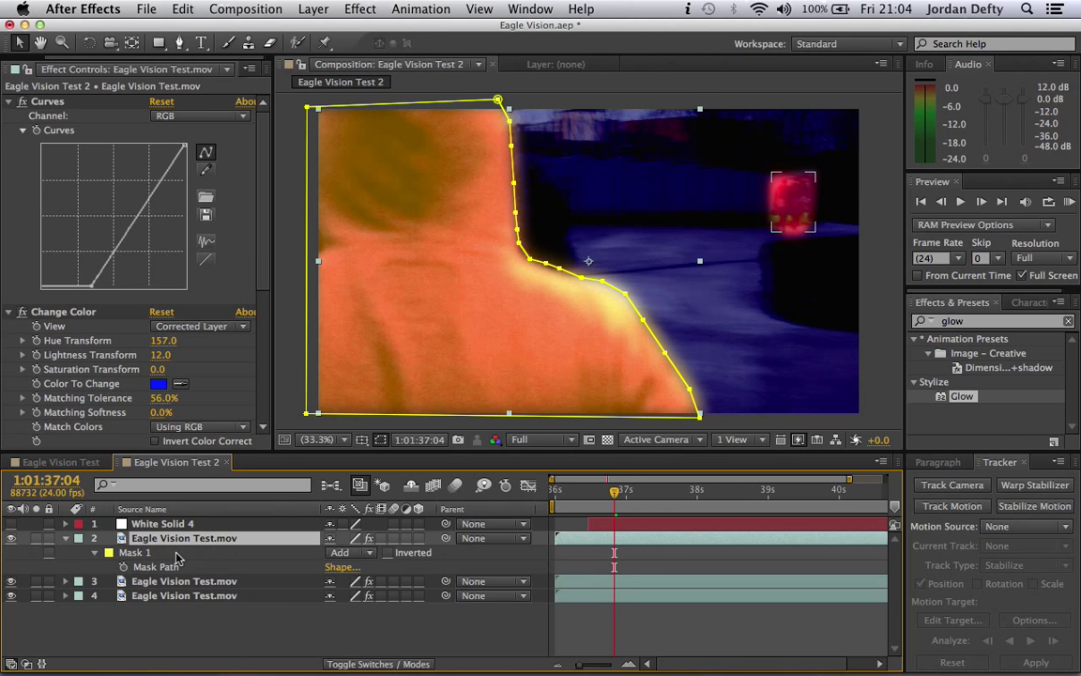
pyautogui.click(125, 567)
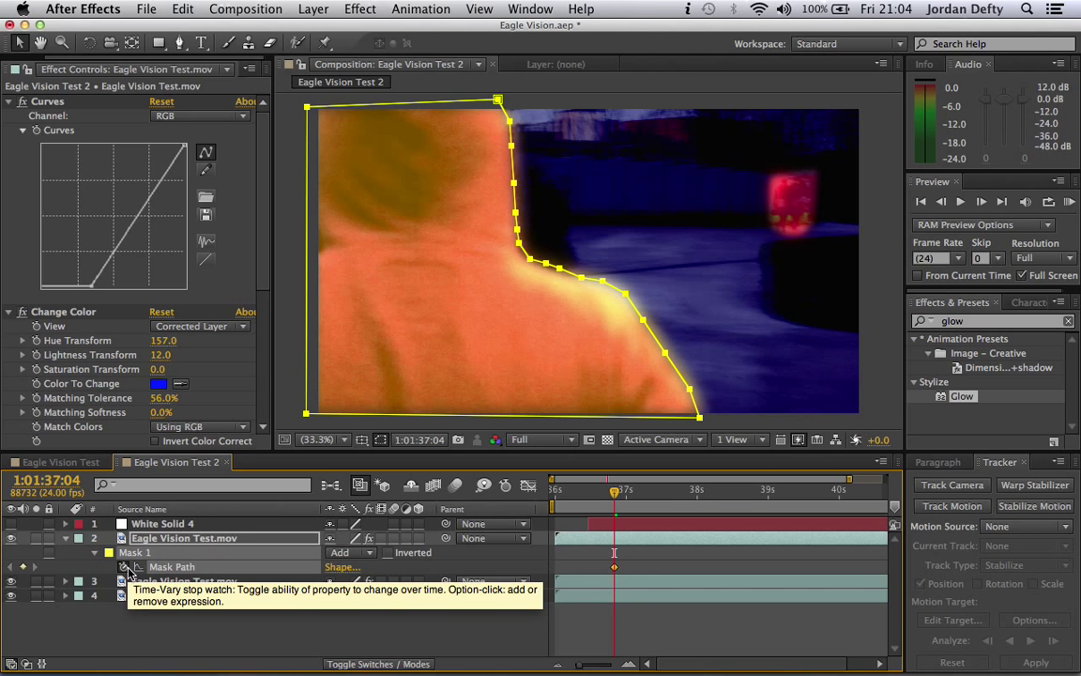
pyautogui.click(616, 497)
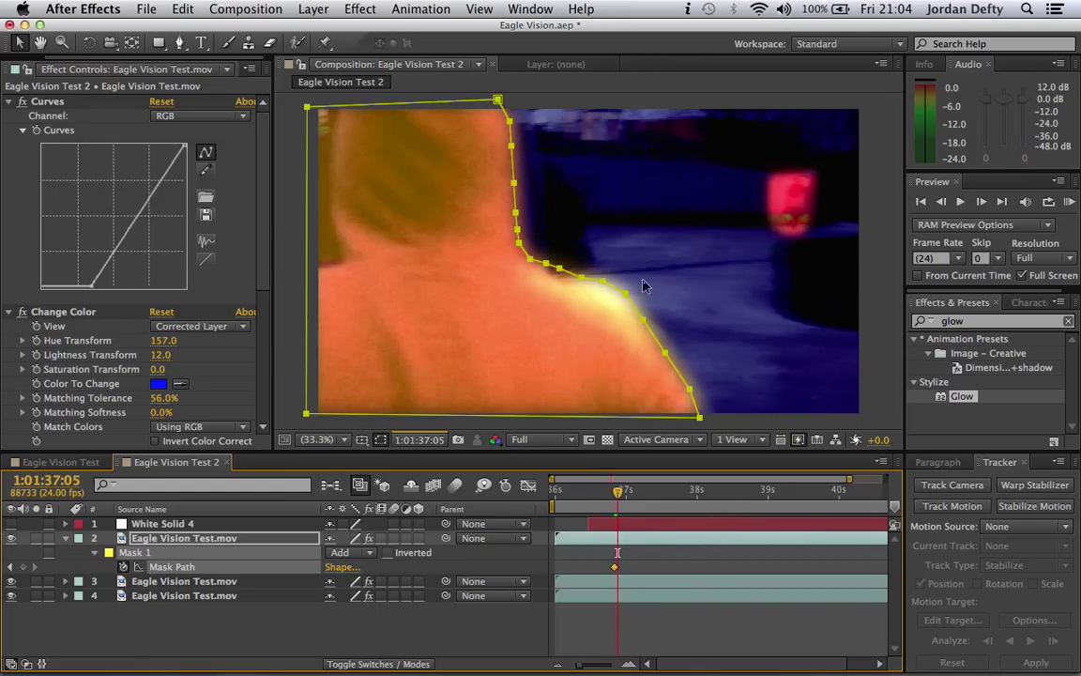
# - Shift the mask right and reshape its shoulder and head edges around the figure
pyautogui.moveTo(701, 414); pyautogui.dragTo(709, 418)
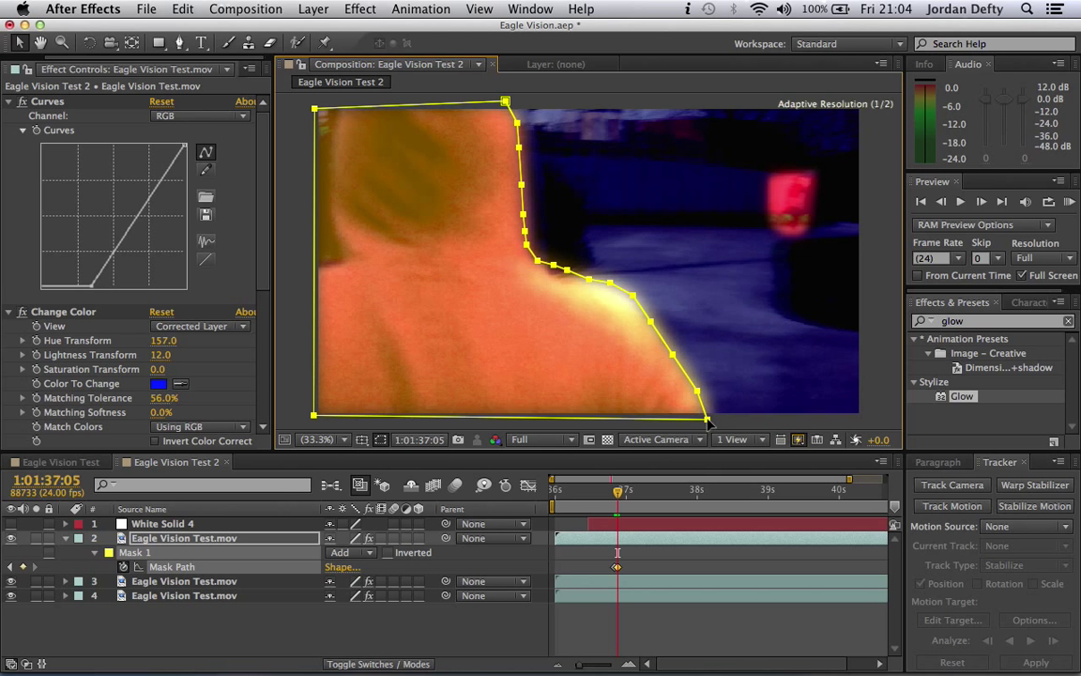
pyautogui.click(710, 395)
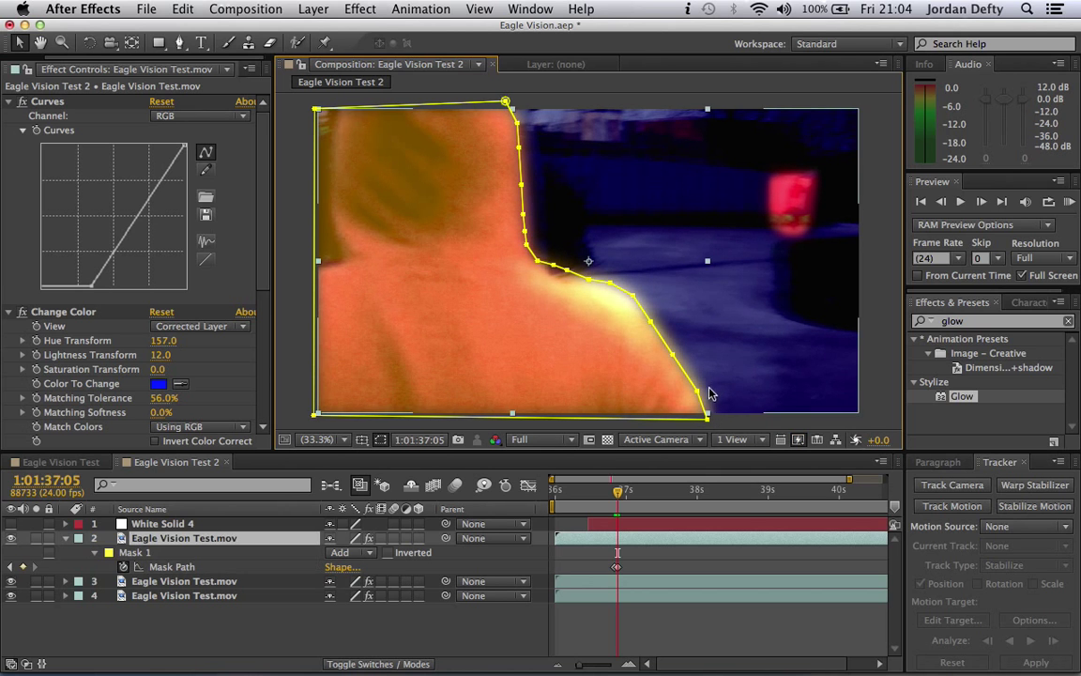
pyautogui.moveTo(600, 278); pyautogui.dragTo(555, 272)
pyautogui.click(537, 261)
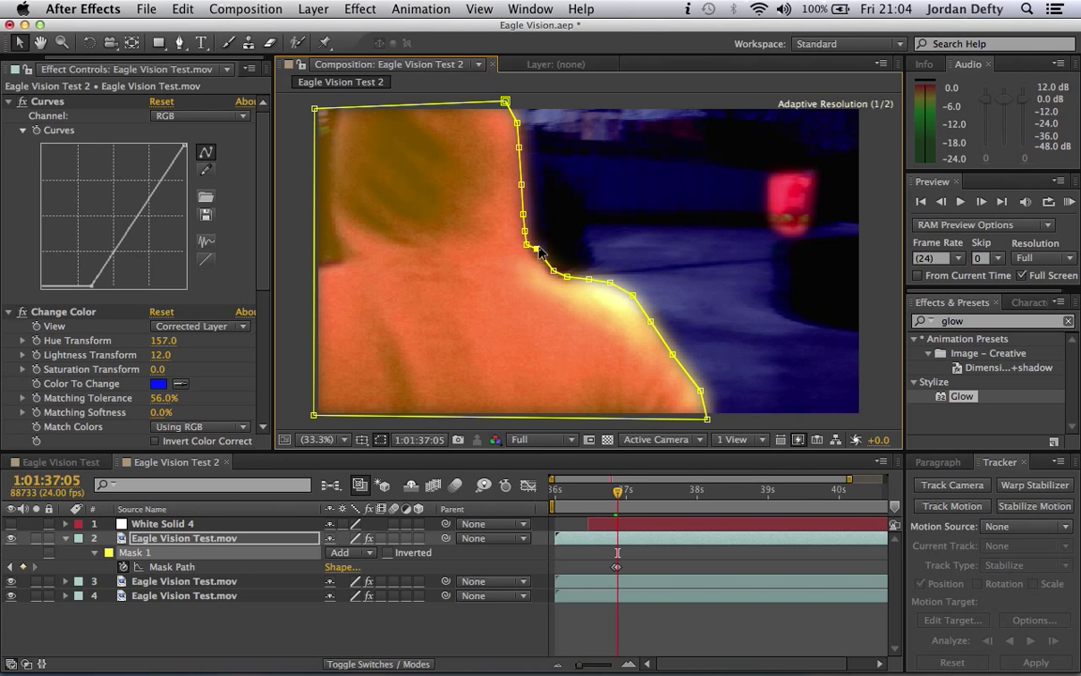
pyautogui.click(519, 149)
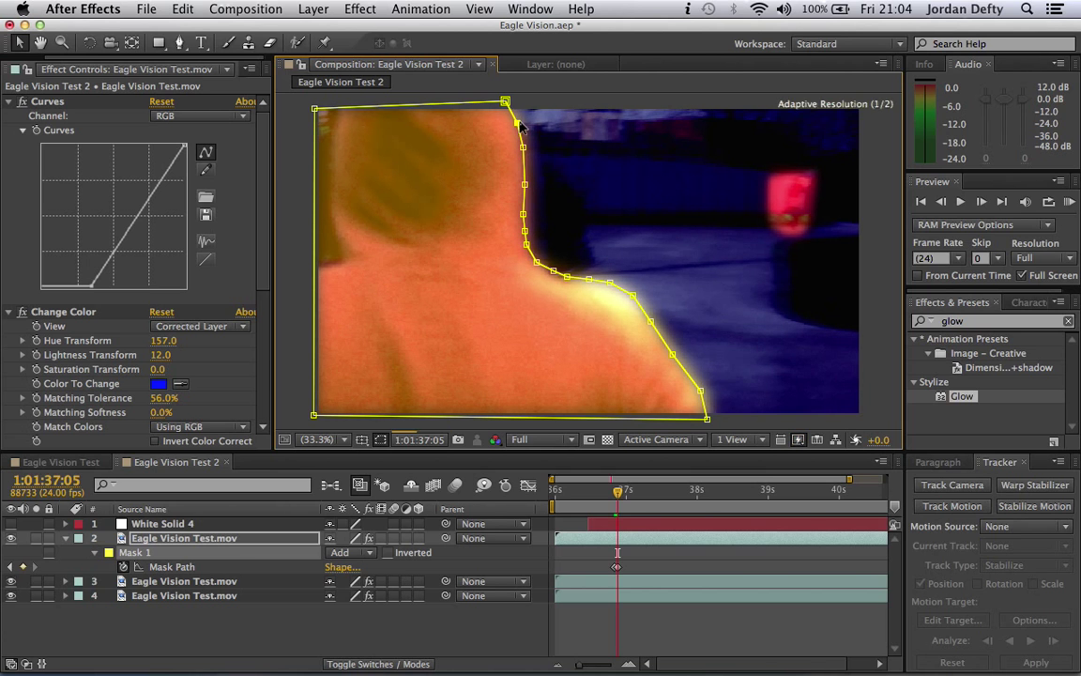
pyautogui.moveTo(314, 109); pyautogui.dragTo(323, 106)
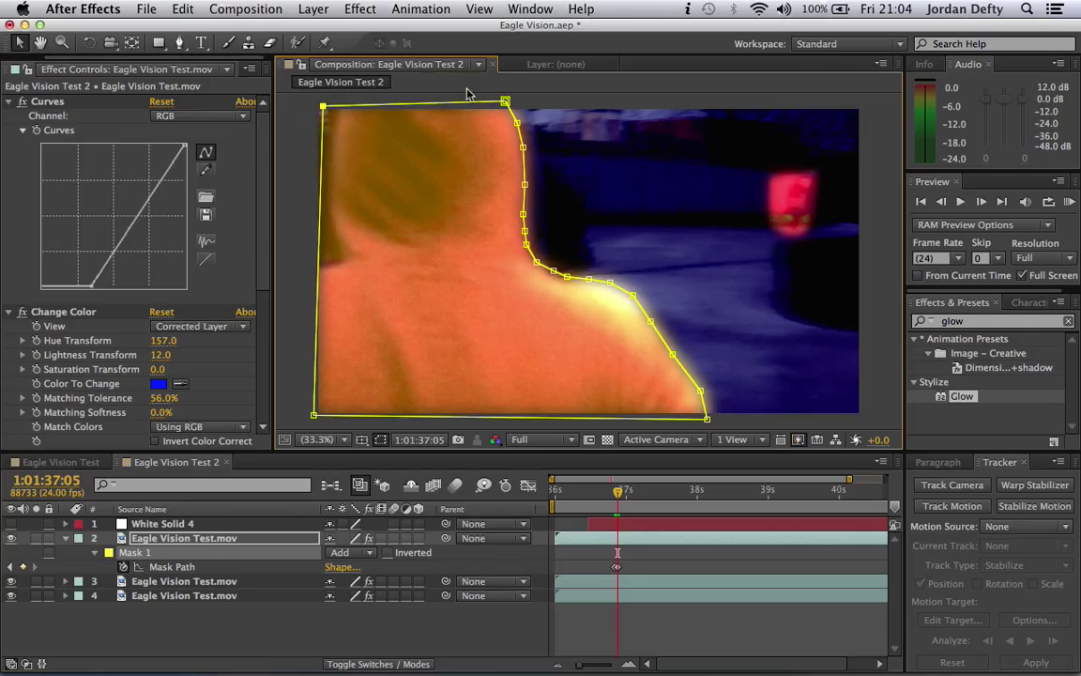
# - Add four new vertices down the mask's left edge with the Pen tool
pyautogui.click(179, 42)
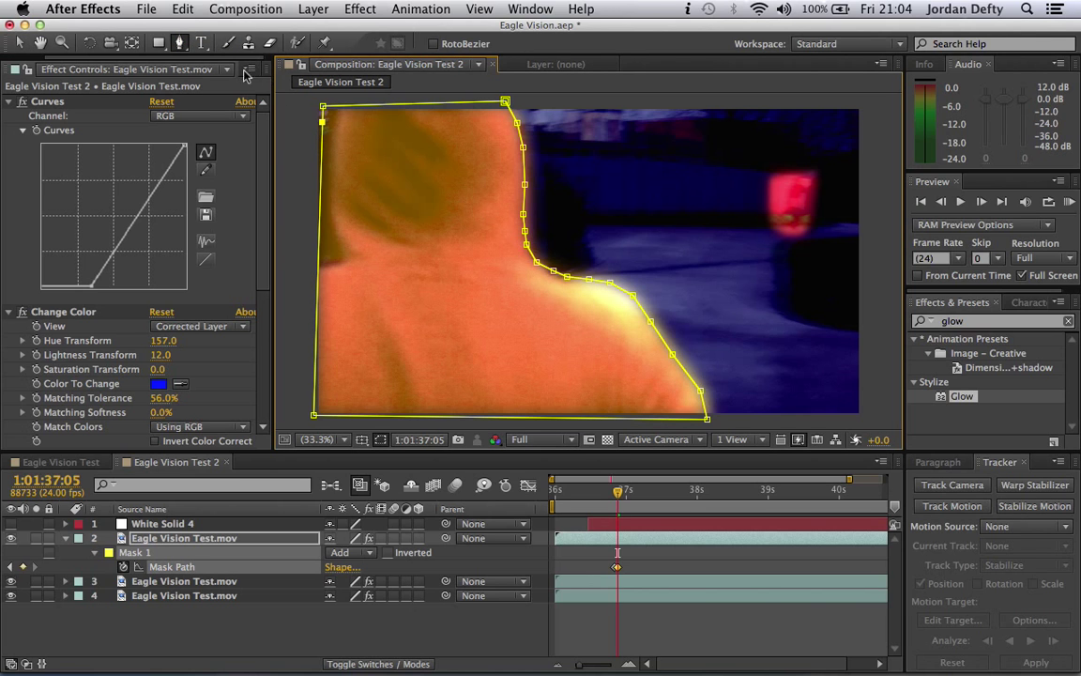
pyautogui.click(322, 147)
pyautogui.click(321, 173)
pyautogui.click(320, 203)
pyautogui.click(318, 234)
# - Move the left-edge vertices down and pull the top-left corner toward the head
pyautogui.press('v')
pyautogui.moveTo(318, 234); pyautogui.dragTo(324, 260)
pyautogui.click(319, 204)
pyautogui.moveTo(319, 205); pyautogui.dragTo(320, 223)
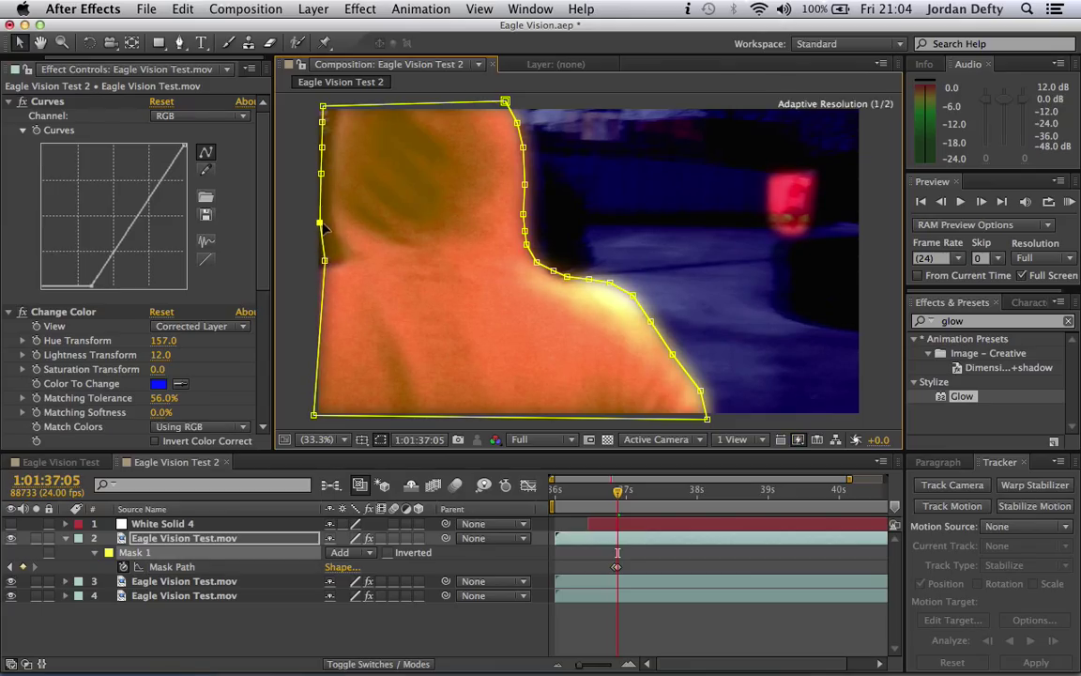
pyautogui.click(321, 147)
pyautogui.click(322, 122)
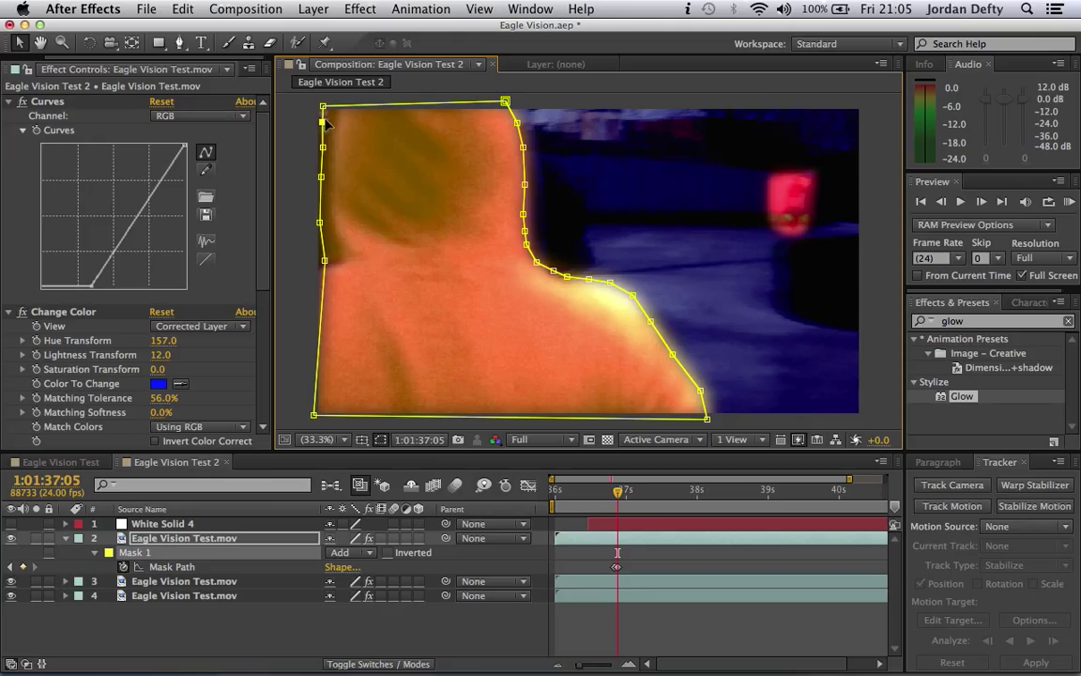
pyautogui.moveTo(325, 111); pyautogui.dragTo(347, 110)
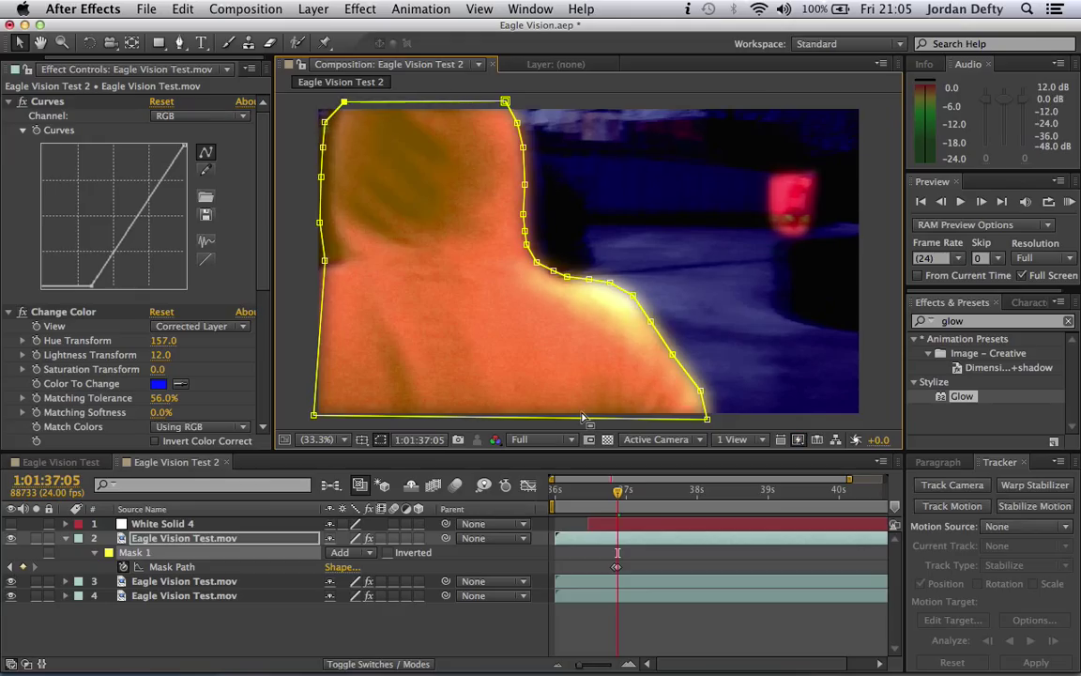
pyautogui.click(617, 497)
pyautogui.moveTo(616, 497); pyautogui.dragTo(615, 497)
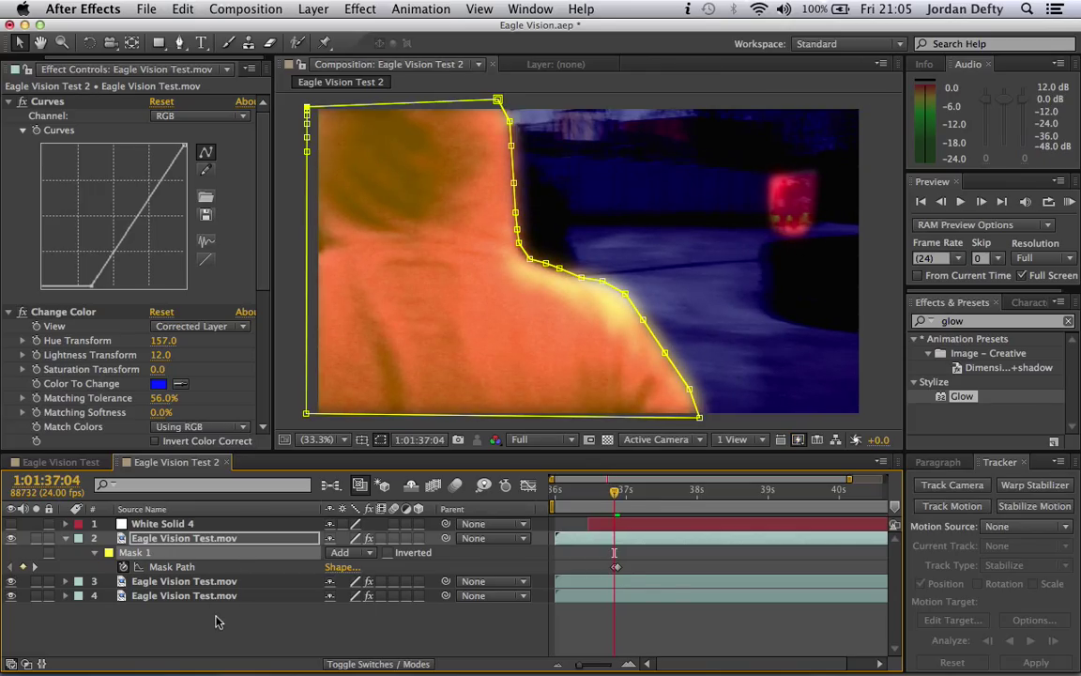
# - Scrub layer 2's Change Color Matching Tolerance down to 45% in Effect Controls
pyautogui.click(214, 621)
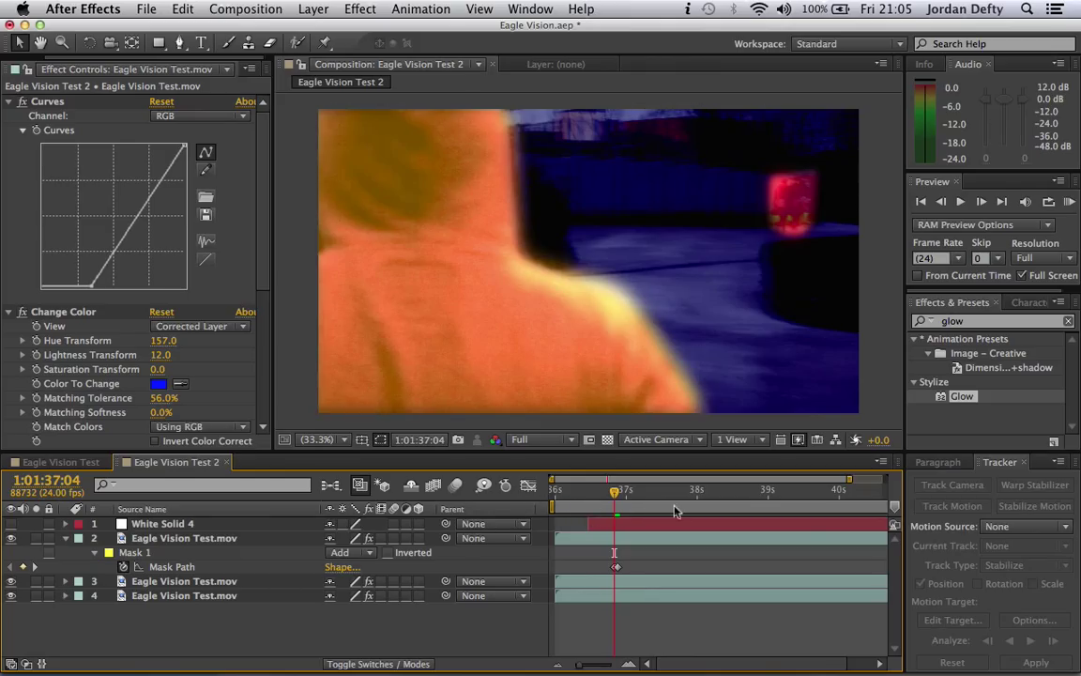
pyautogui.click(184, 538)
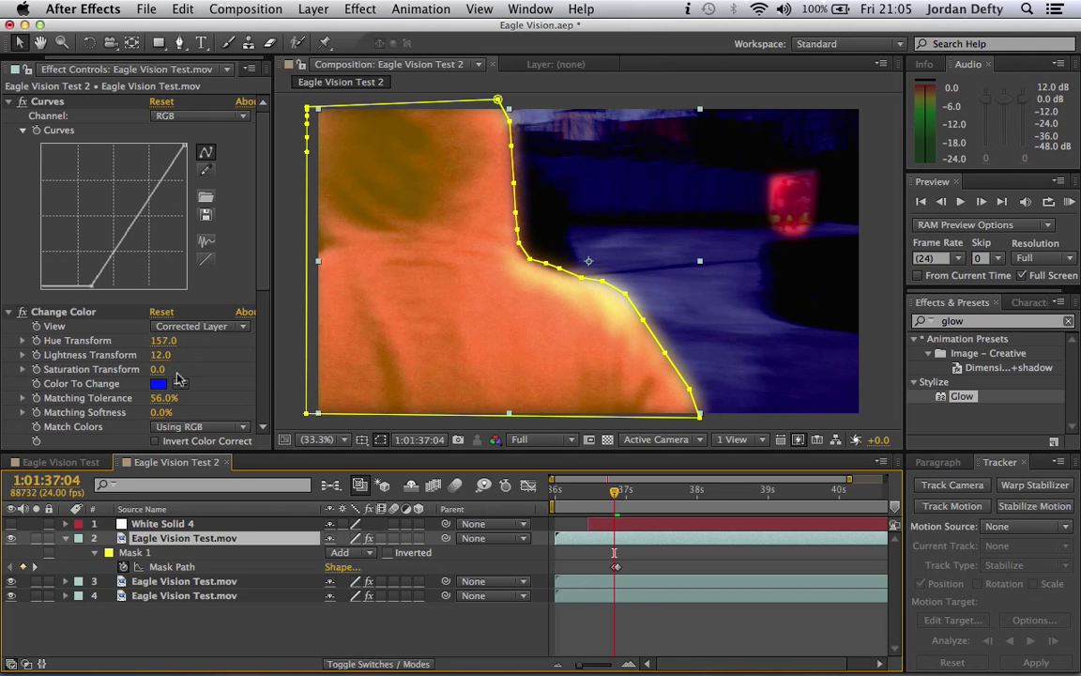
pyautogui.moveTo(165, 398); pyautogui.dragTo(206, 400)
pyautogui.moveTo(312, 403); pyautogui.dragTo(200, 400)
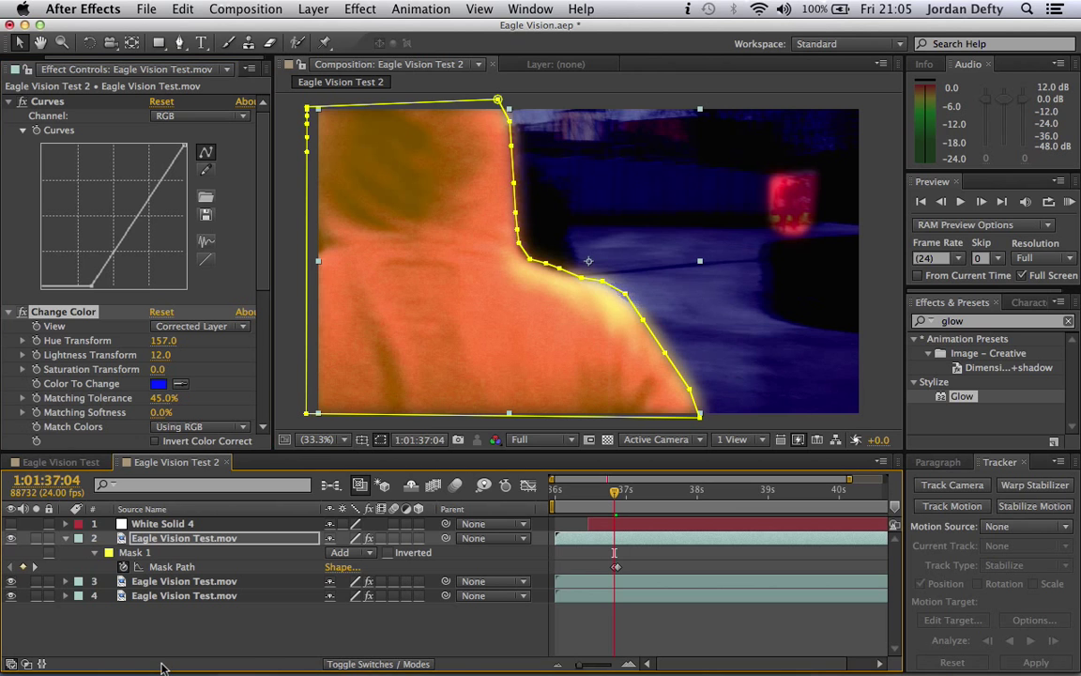
pyautogui.click(70, 461)
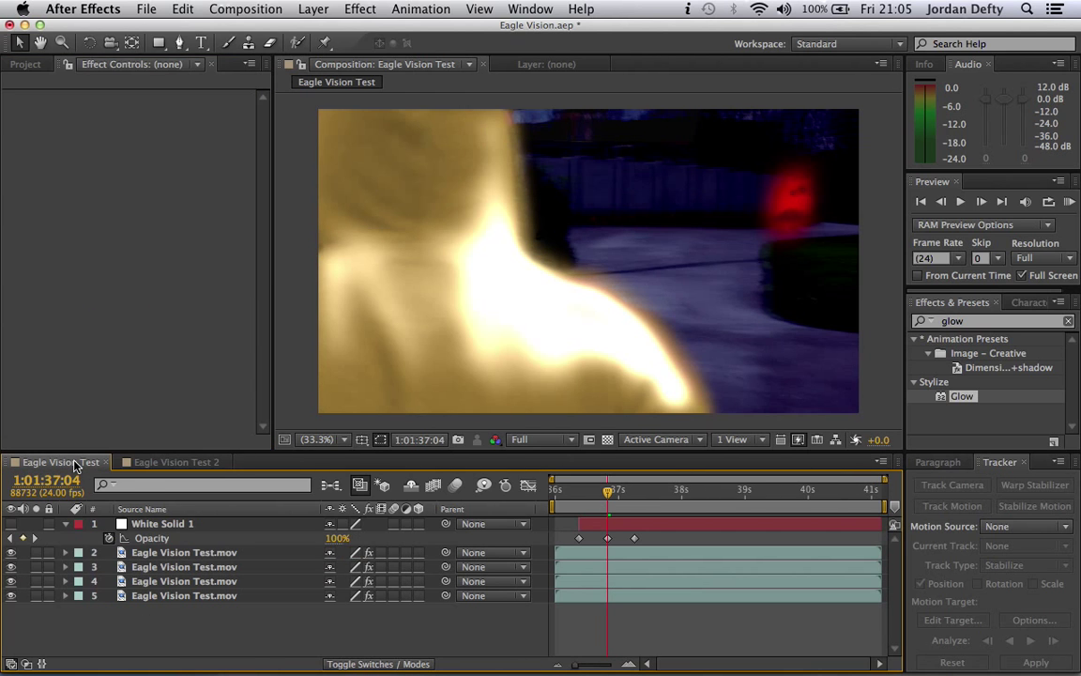
pyautogui.click(144, 467)
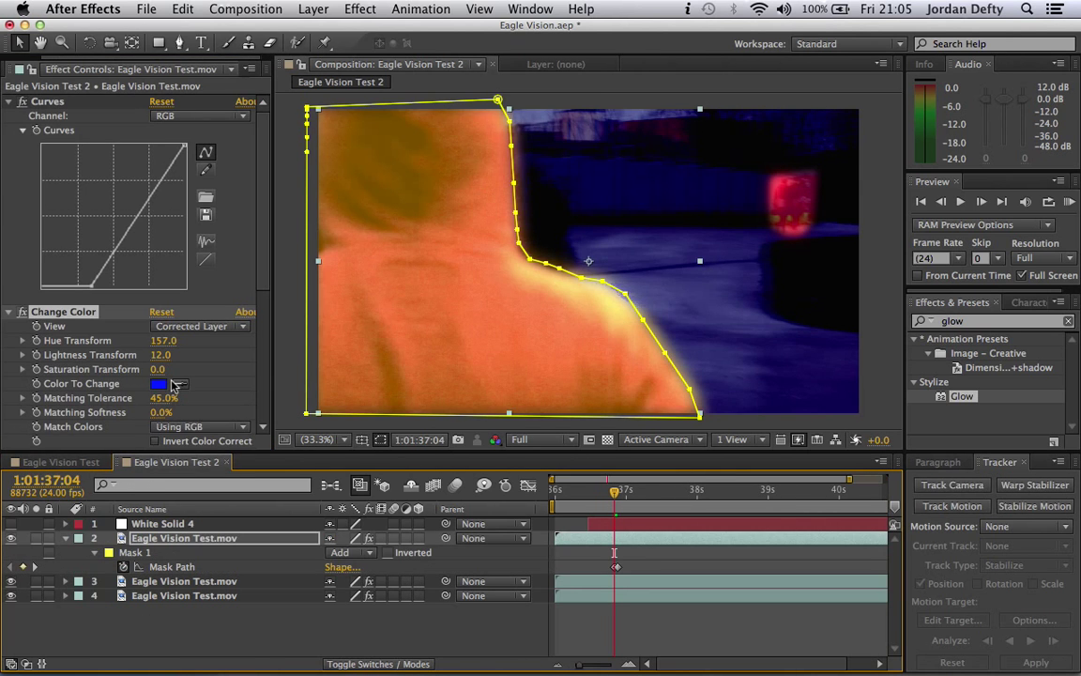
pyautogui.click(238, 619)
pyautogui.click(73, 462)
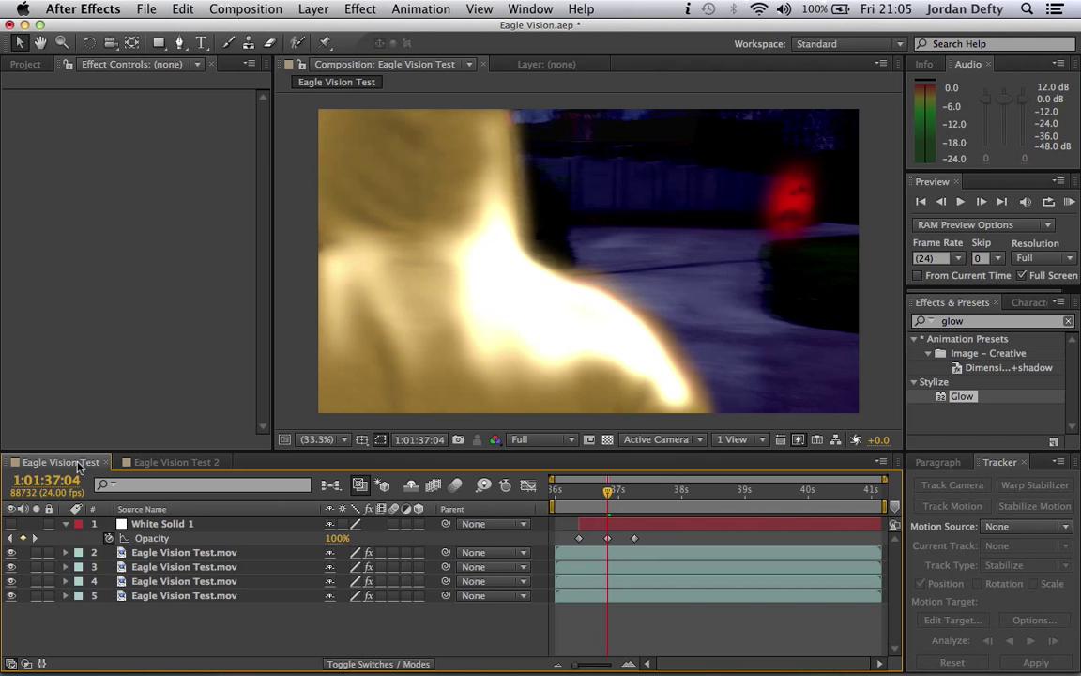
pyautogui.click(150, 462)
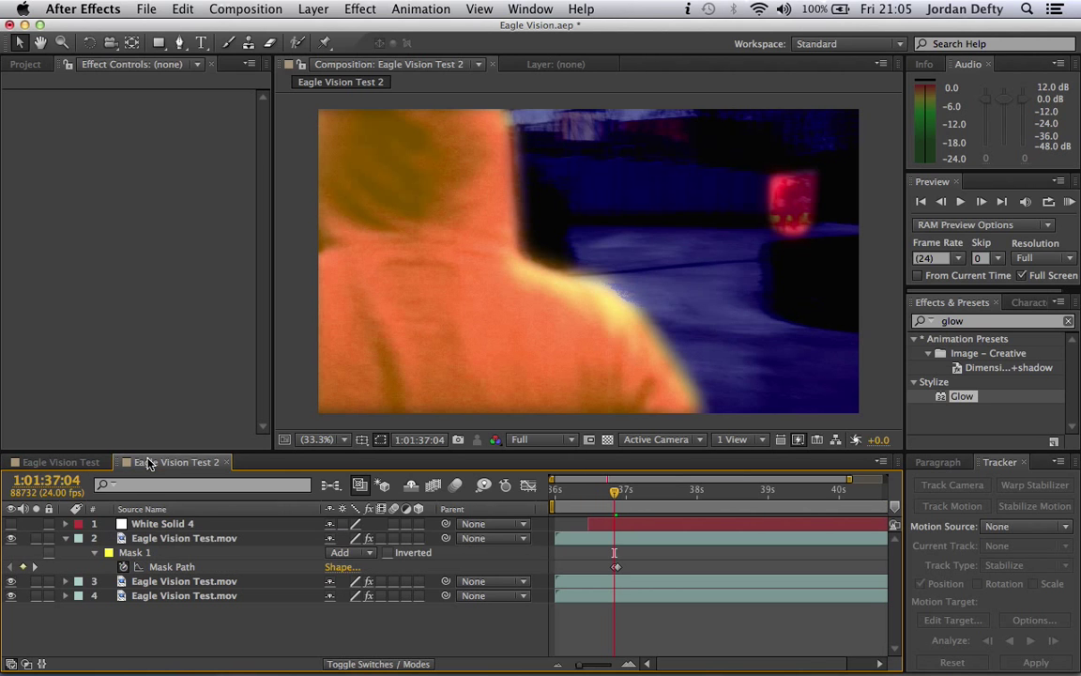